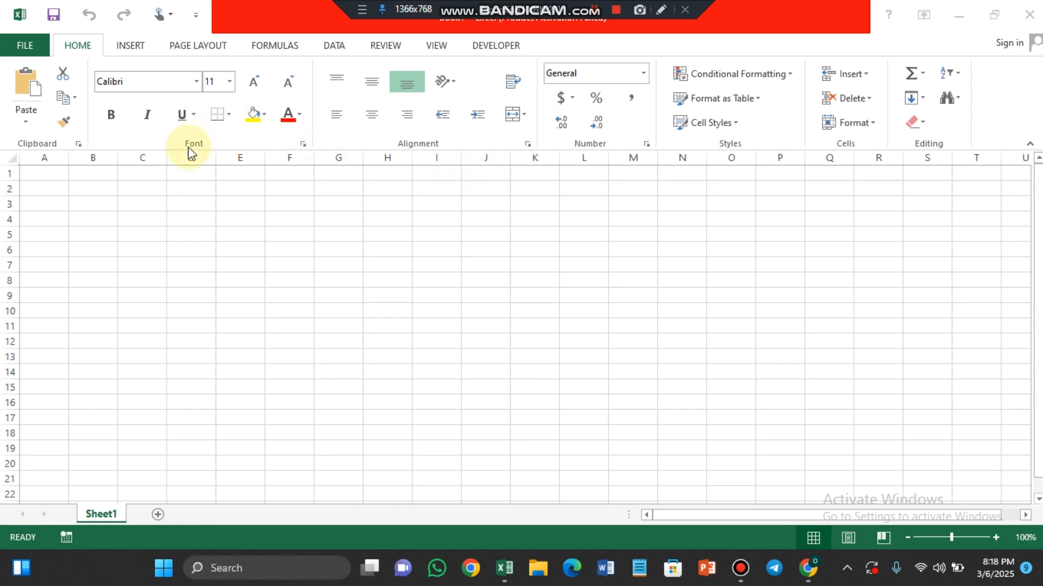
Enter the column headers NAME, CLASS, AMOUNT PAID and DATE in cells A1 to D1
left_click(42, 172)
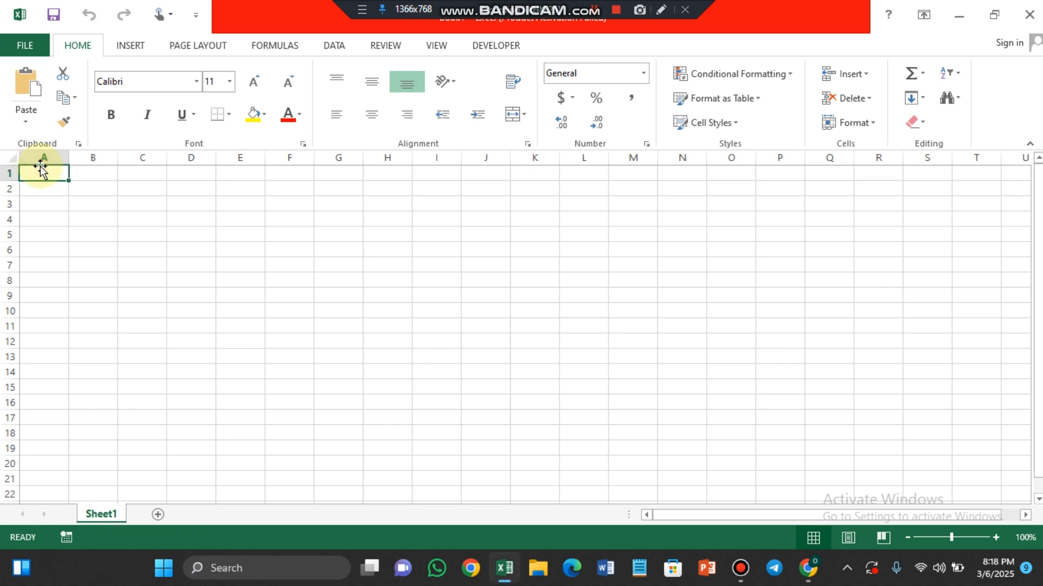
type("NAME")
key("Tab")
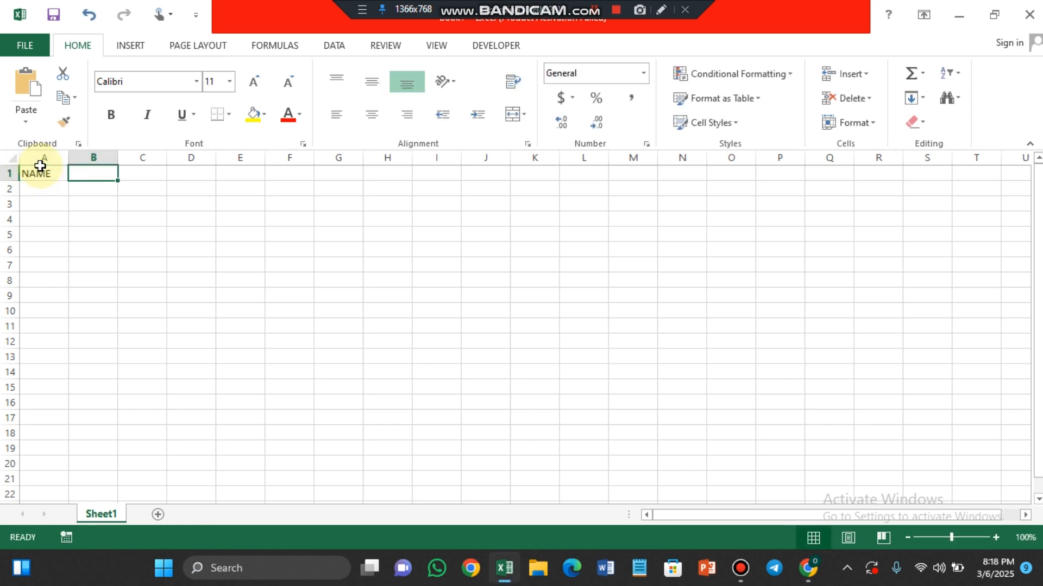
type("CLASS")
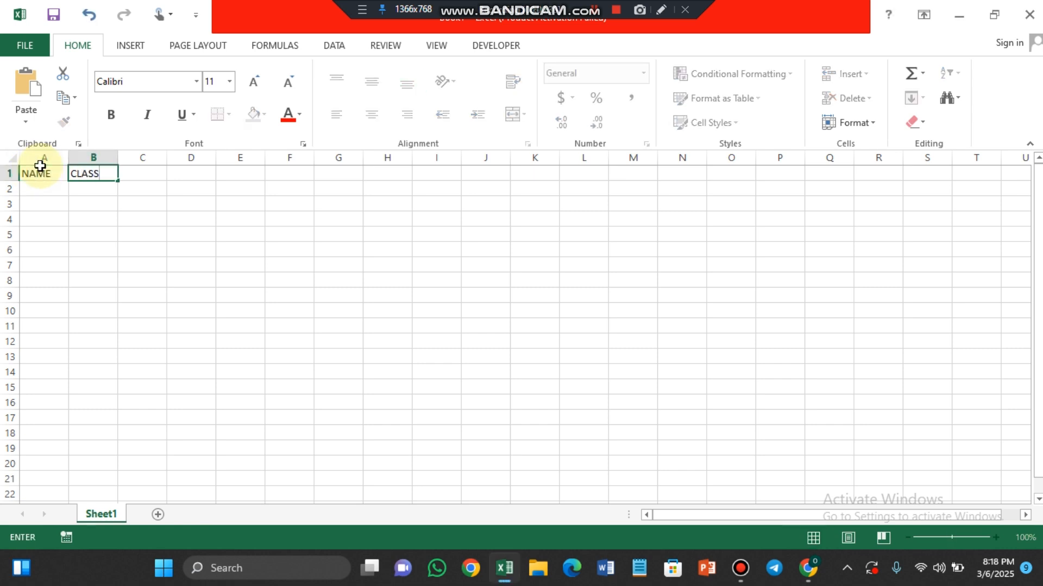
key("Tab")
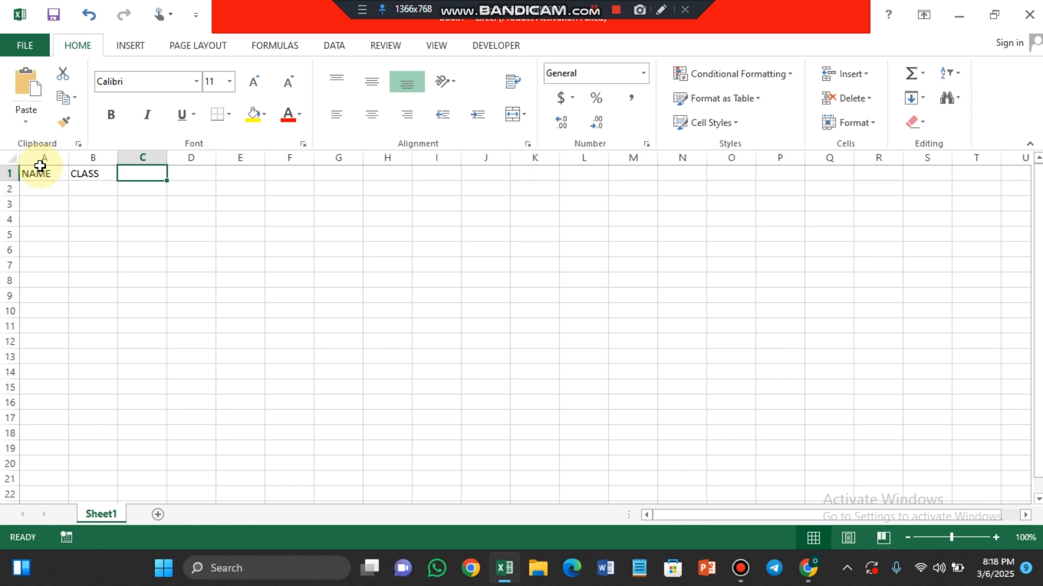
type("AMOUNT")
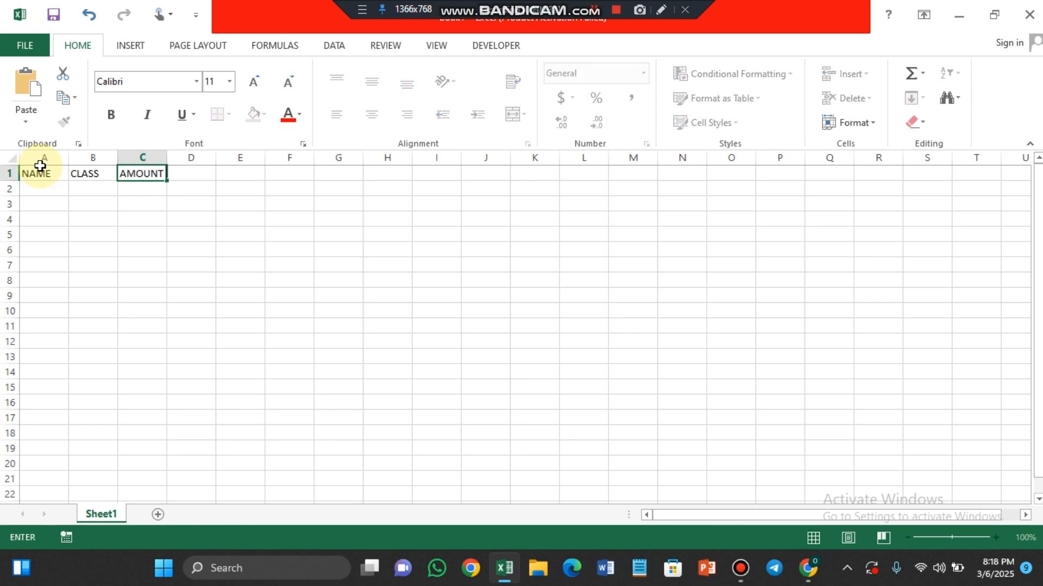
type(" PAID")
key("Tab")
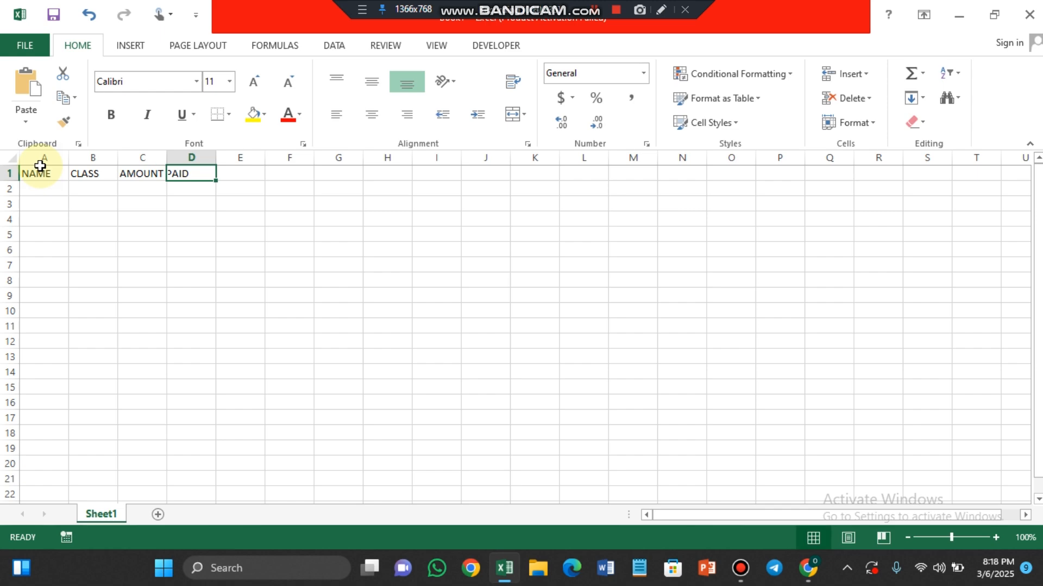
type("DATE")
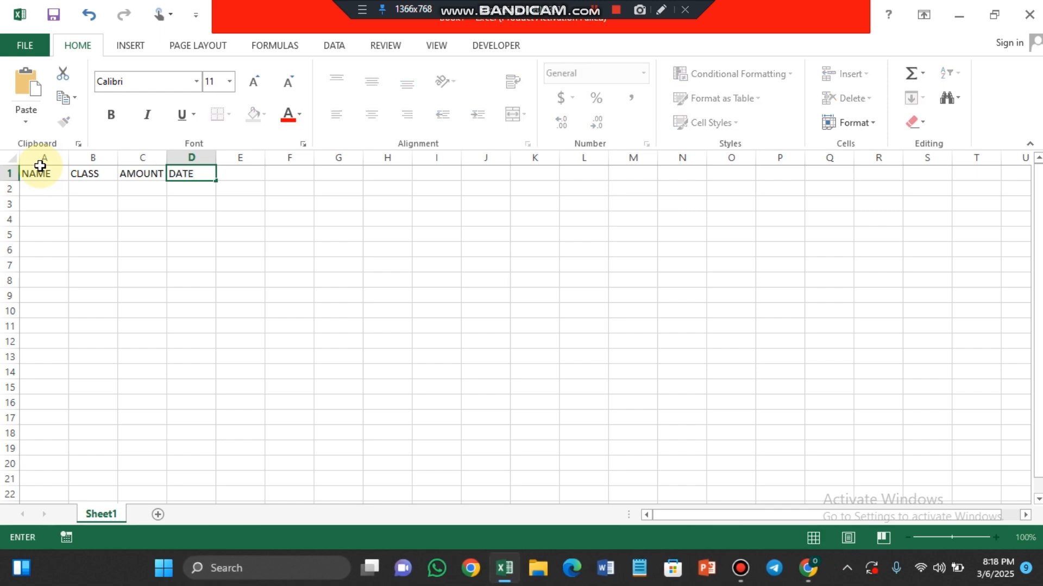
left_click(45, 190)
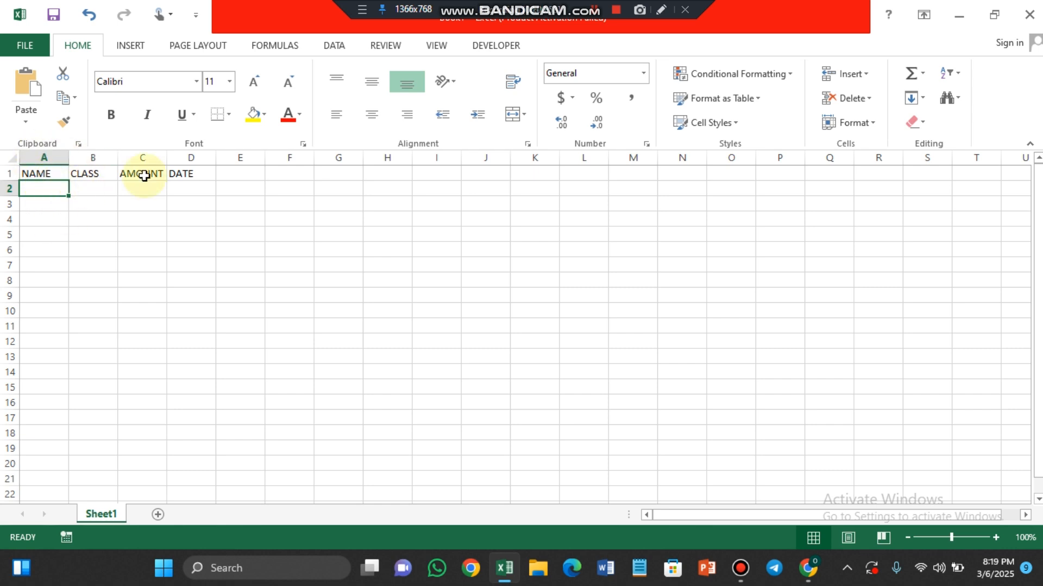
Widen column A with the Column Width setting and stretch it further to about four times the default width
left_click(866, 136)
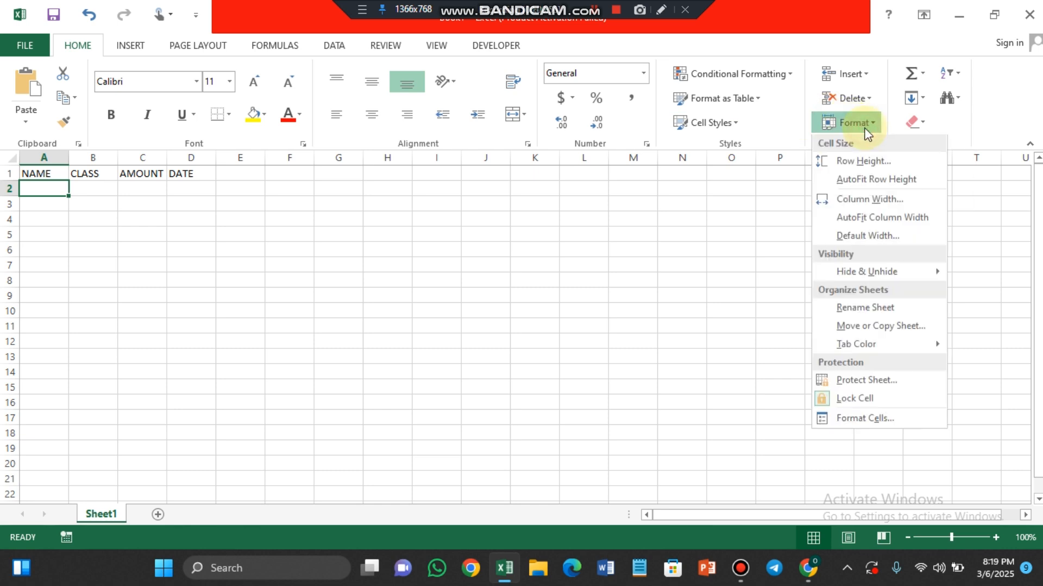
left_click(849, 200)
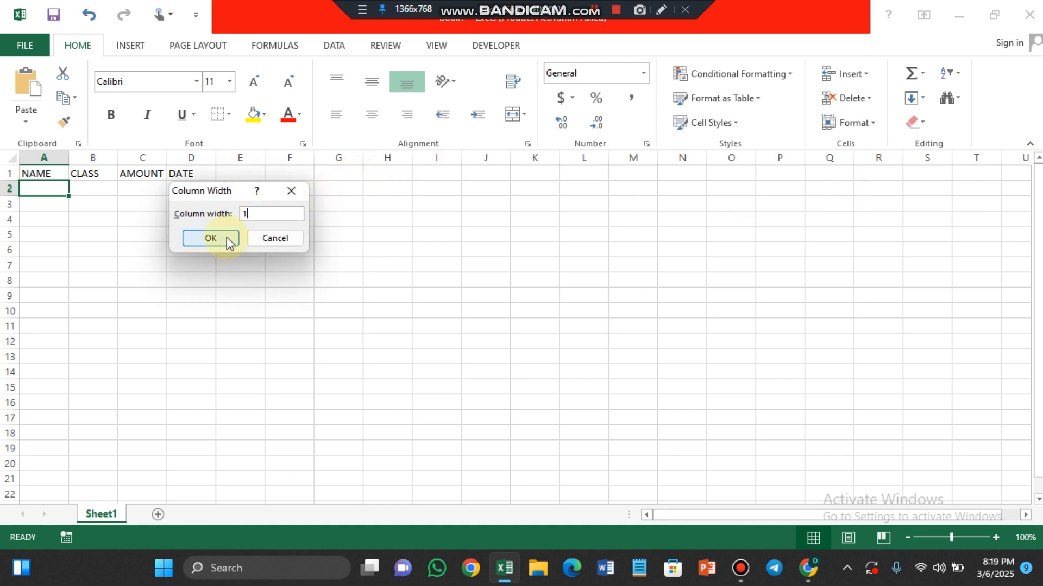
left_click(226, 237)
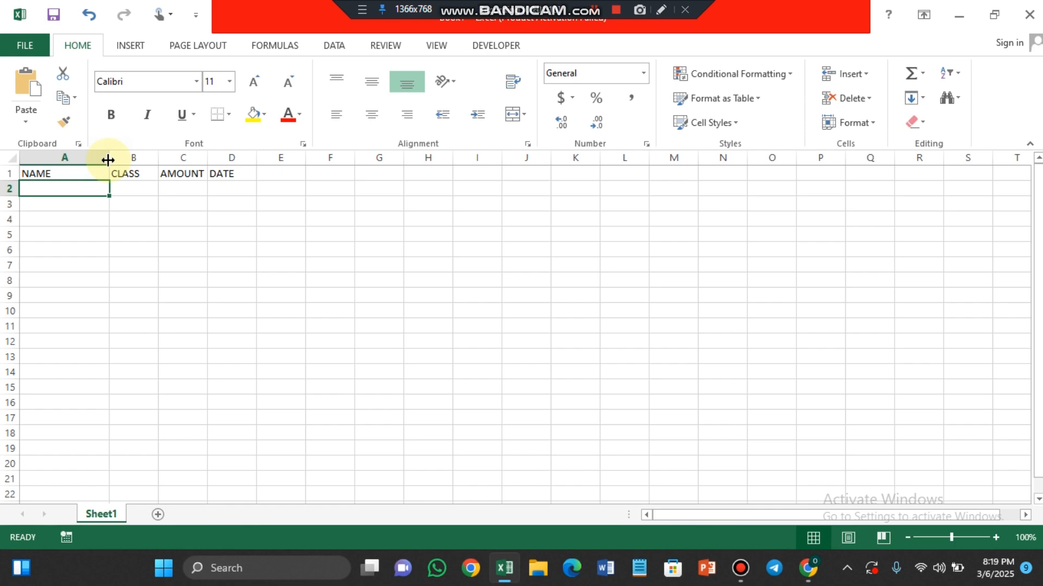
left_click_drag(108, 159, 218, 157)
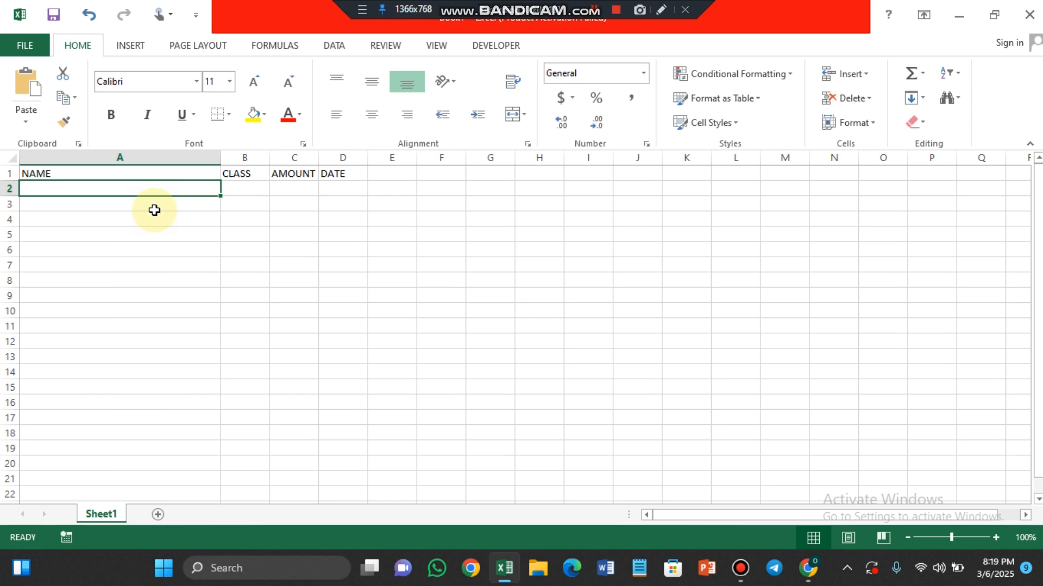
Fill row 2 with the student's name, class JS 1, amount paid 20000 and date MAR 6,2025
left_click(252, 175)
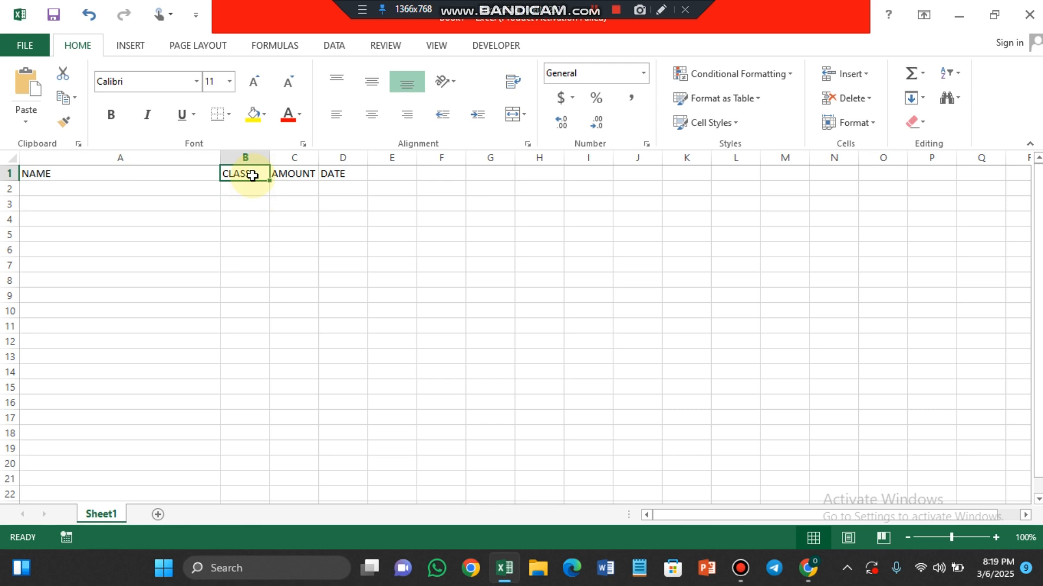
left_click(65, 193)
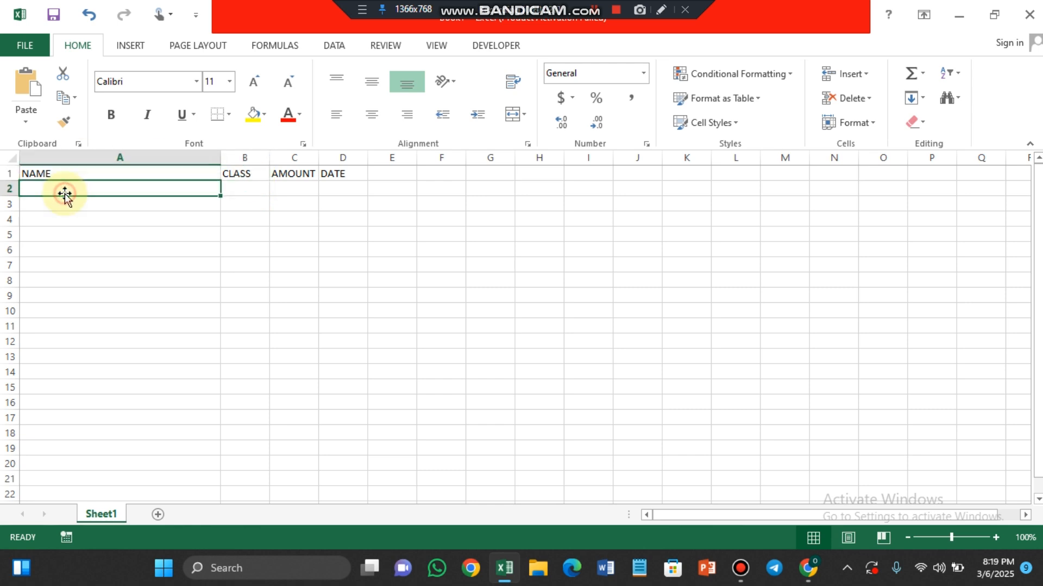
type("TRE")
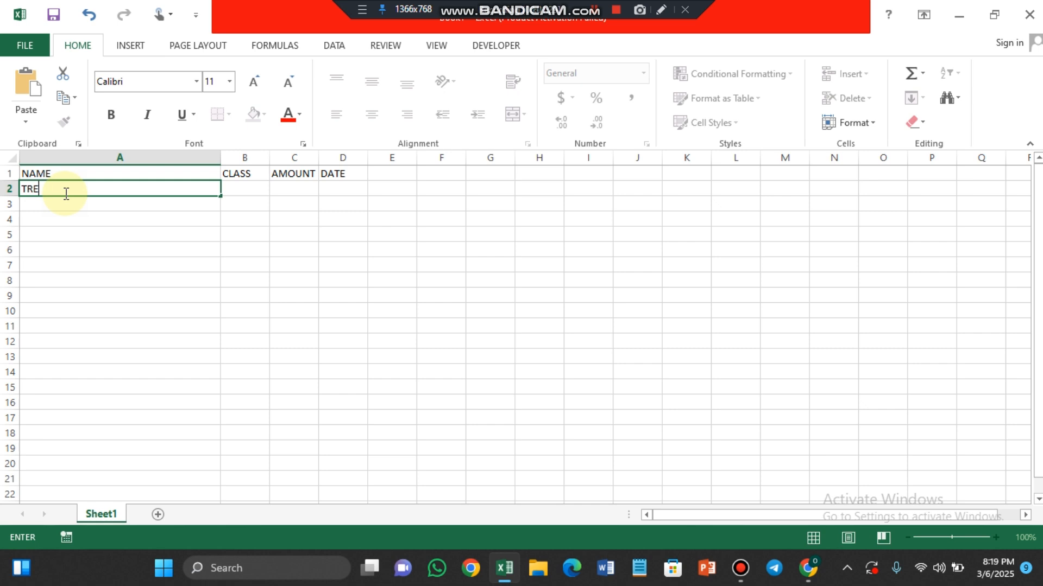
type("ASURE")
key("Tab")
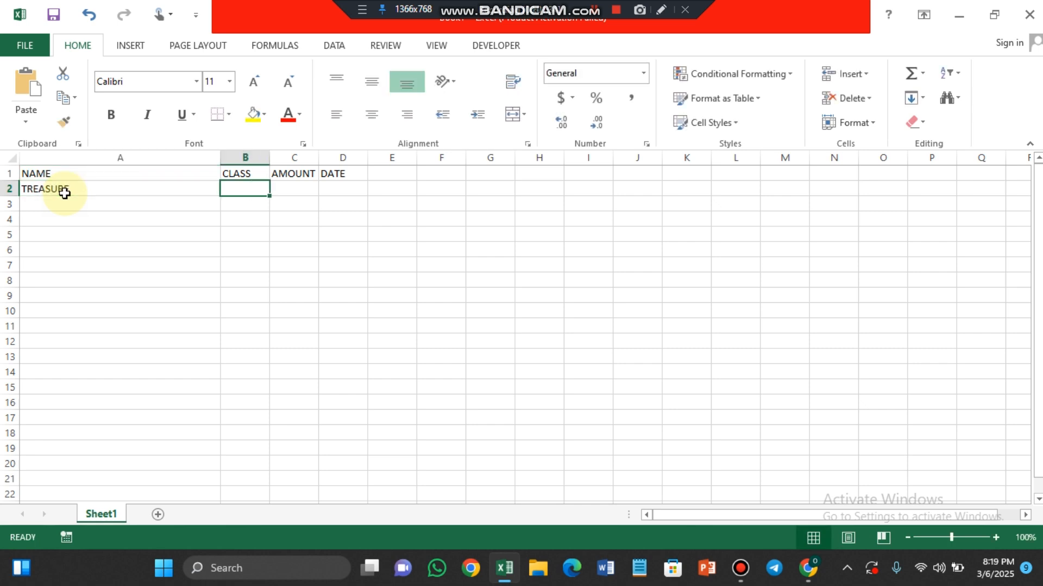
type("JS 1")
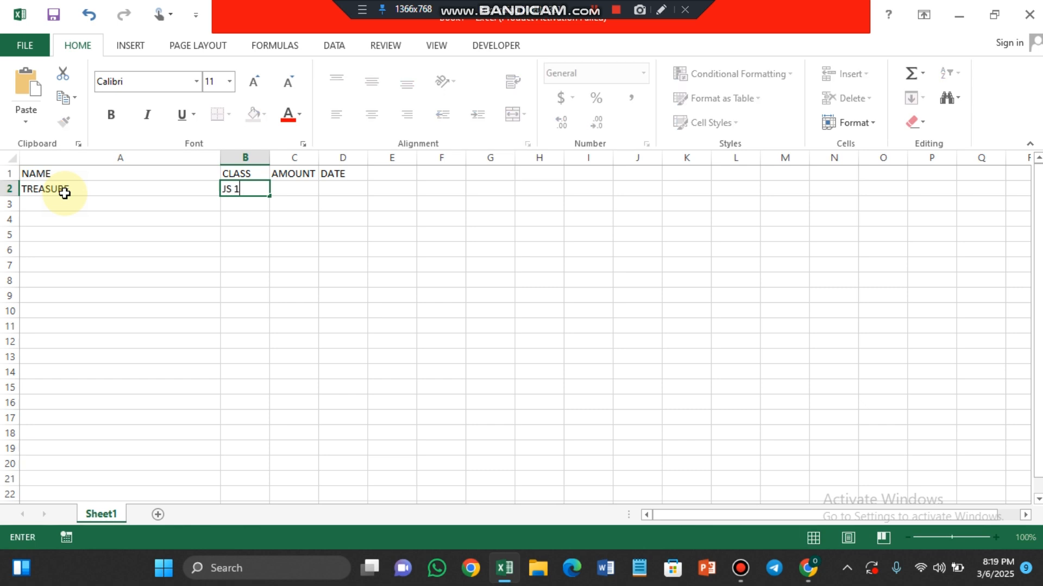
key("Tab")
type("20000")
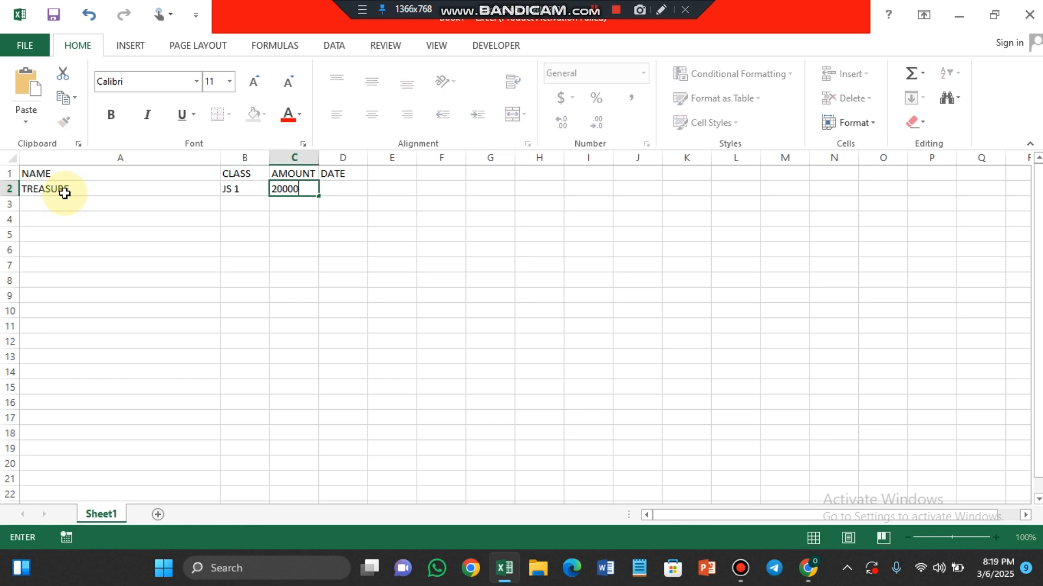
left_click(331, 188)
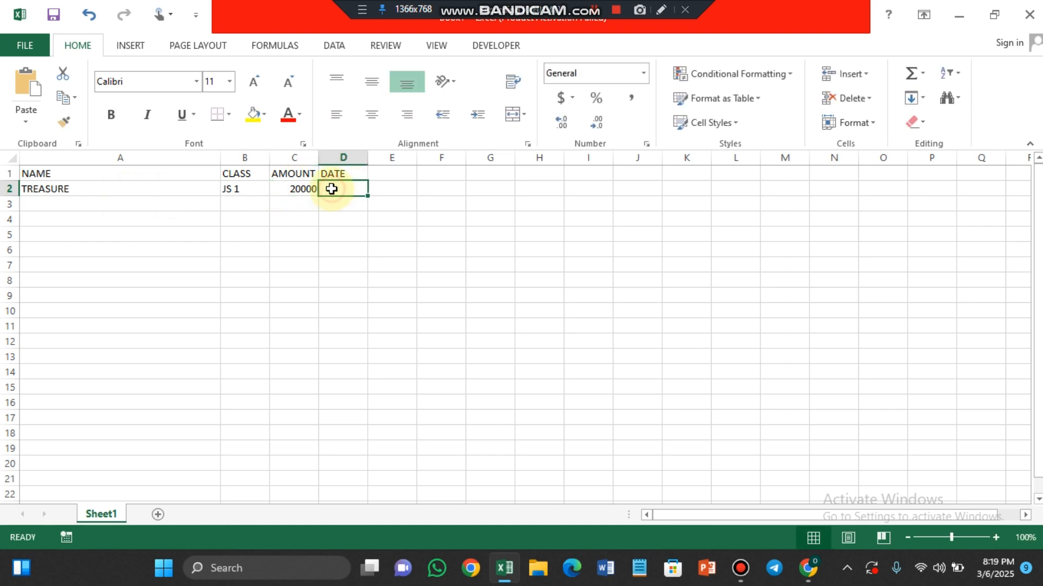
type("MAR")
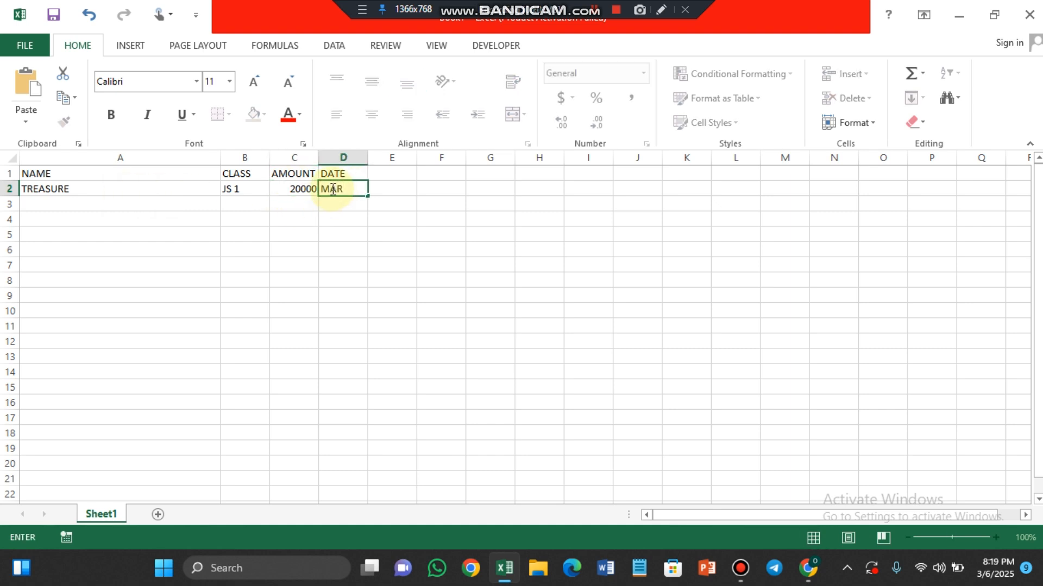
type(" 6,2025")
left_click(323, 264)
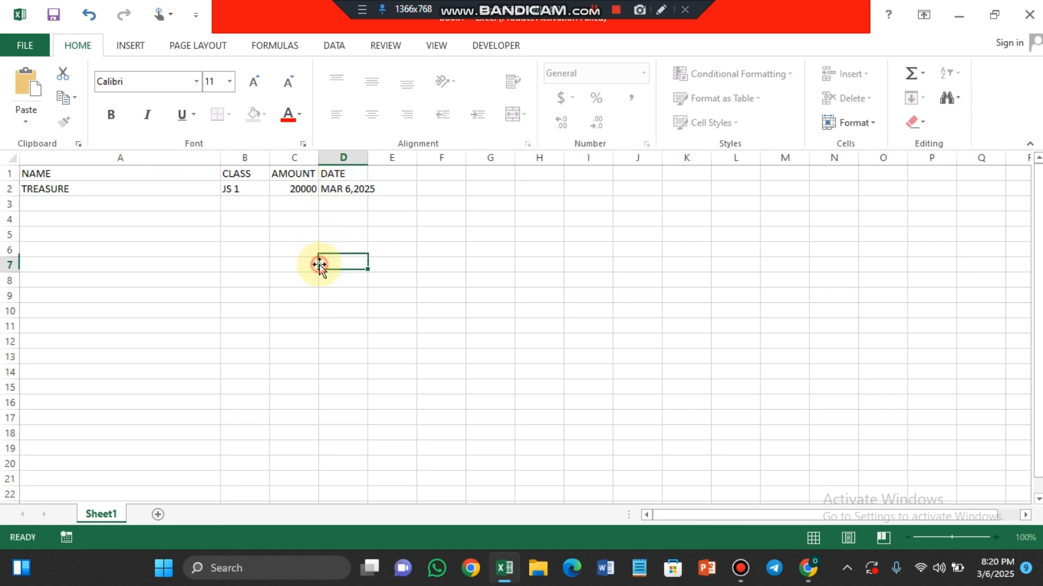
Widen columns D and C to about two and a half times the default width and column B to about twice
left_click(346, 189)
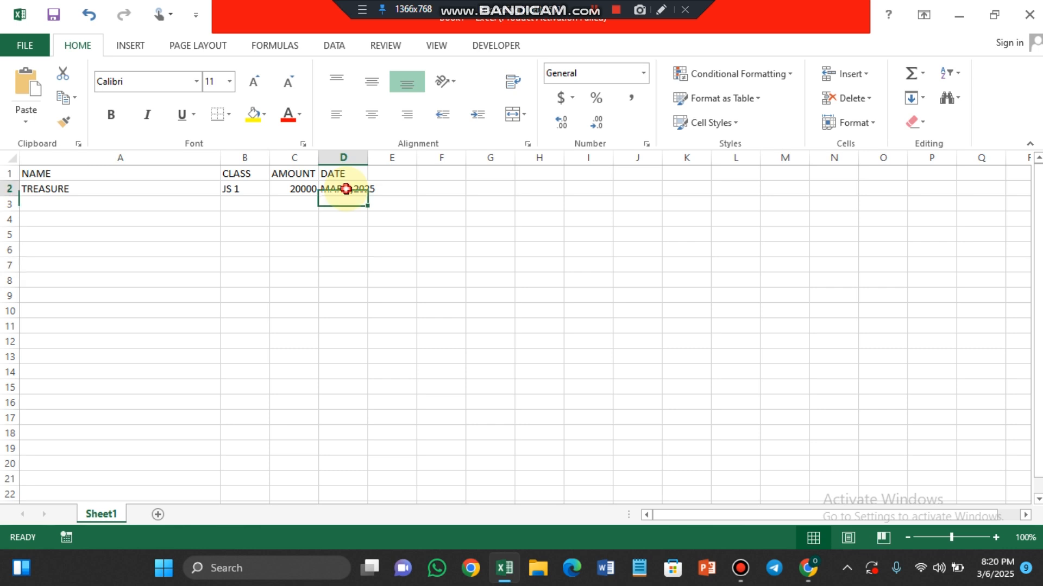
left_click_drag(367, 157, 444, 170)
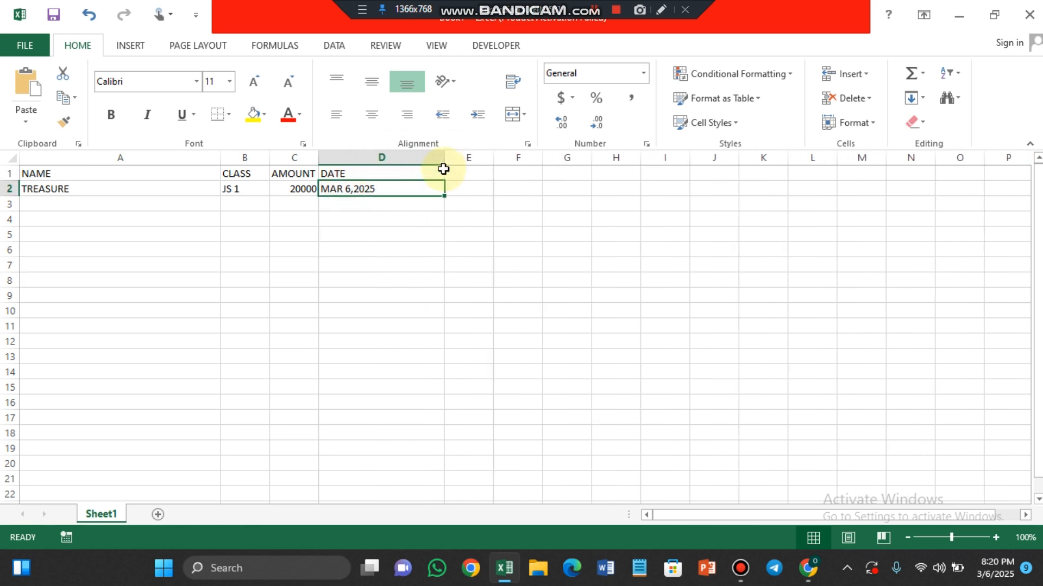
left_click(291, 188)
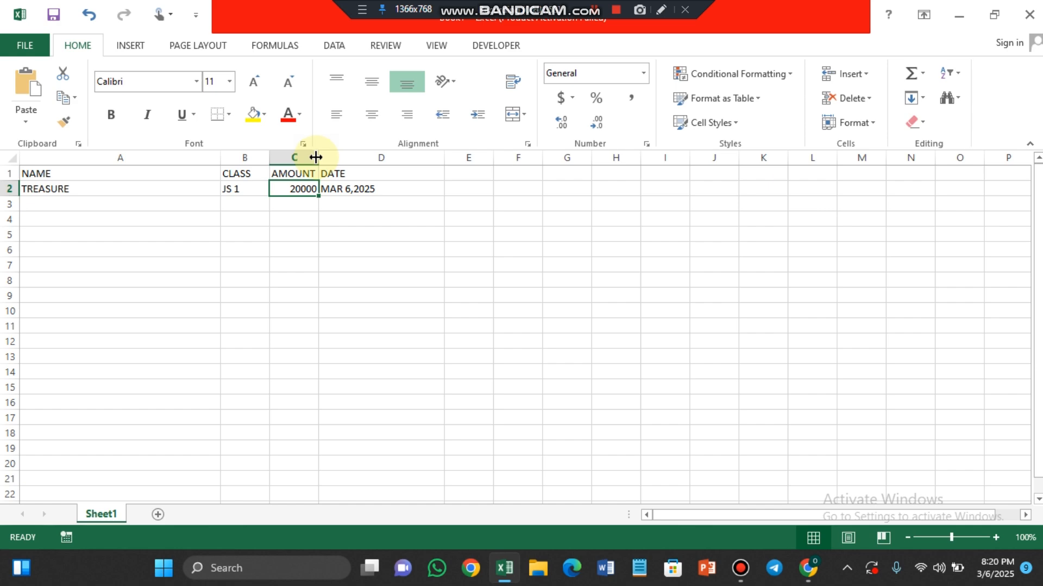
left_click_drag(318, 157, 395, 164)
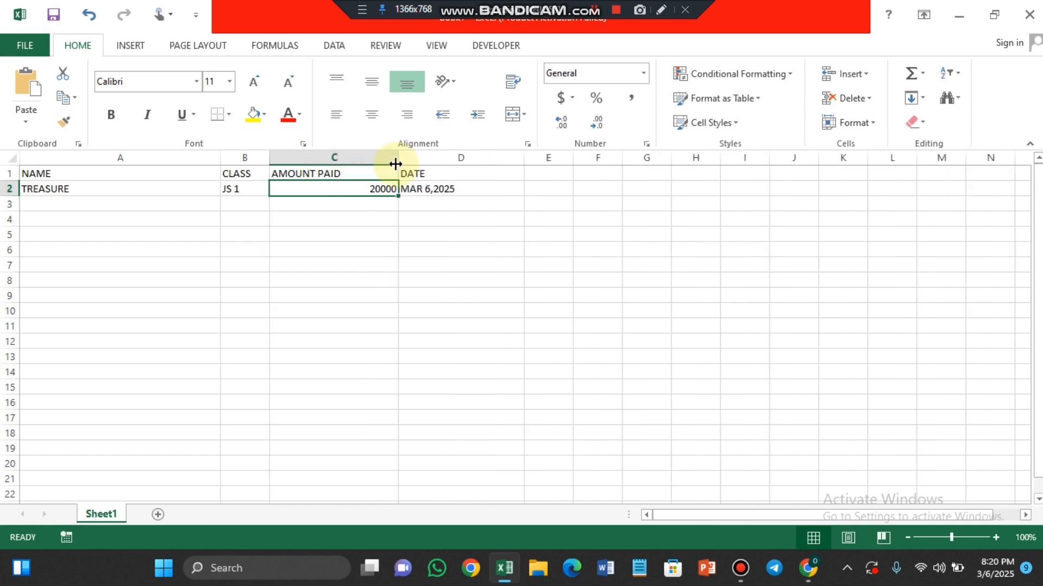
left_click(245, 191)
left_click_drag(265, 157, 314, 163)
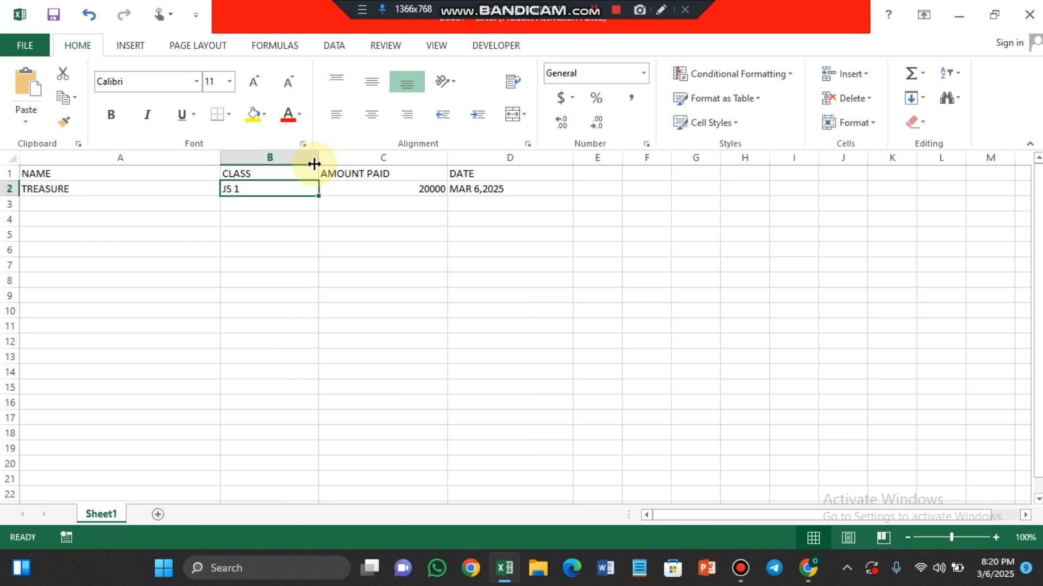
Format the four header cells A1 to D1 in Times New Roman at font size 14
left_click(149, 170)
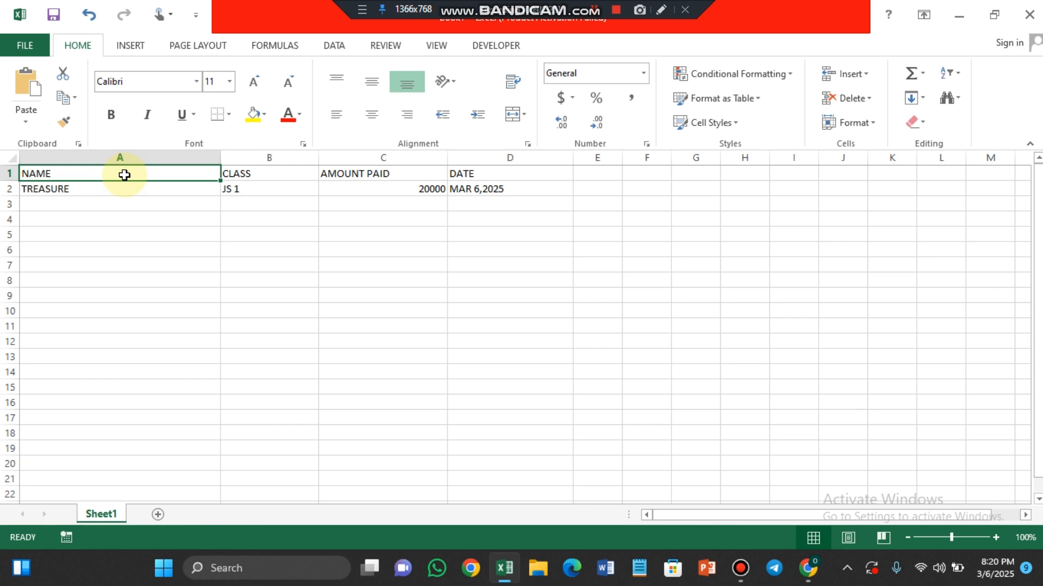
left_click(240, 173, "ctrl")
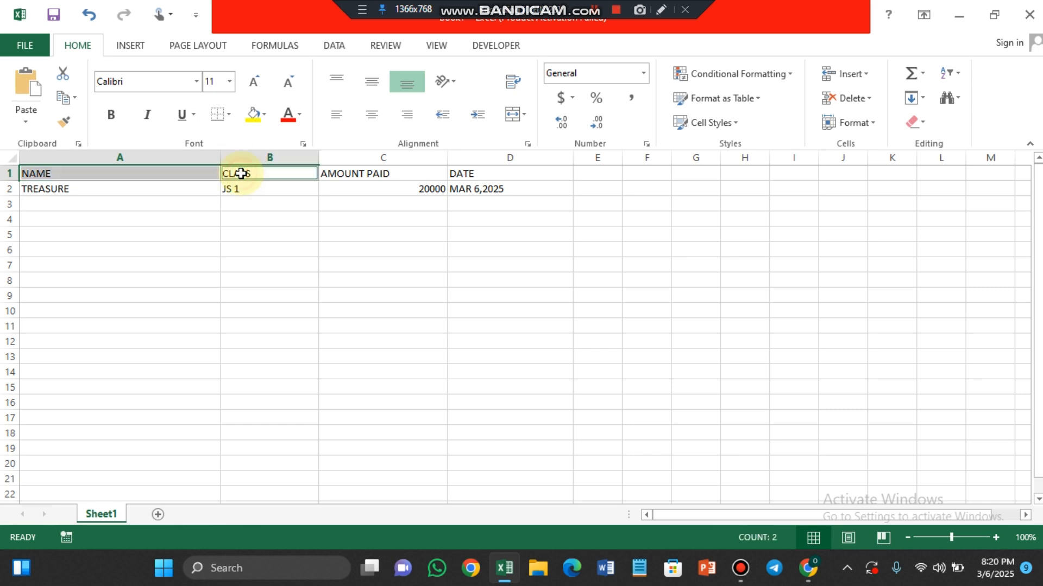
left_click(344, 175, "ctrl")
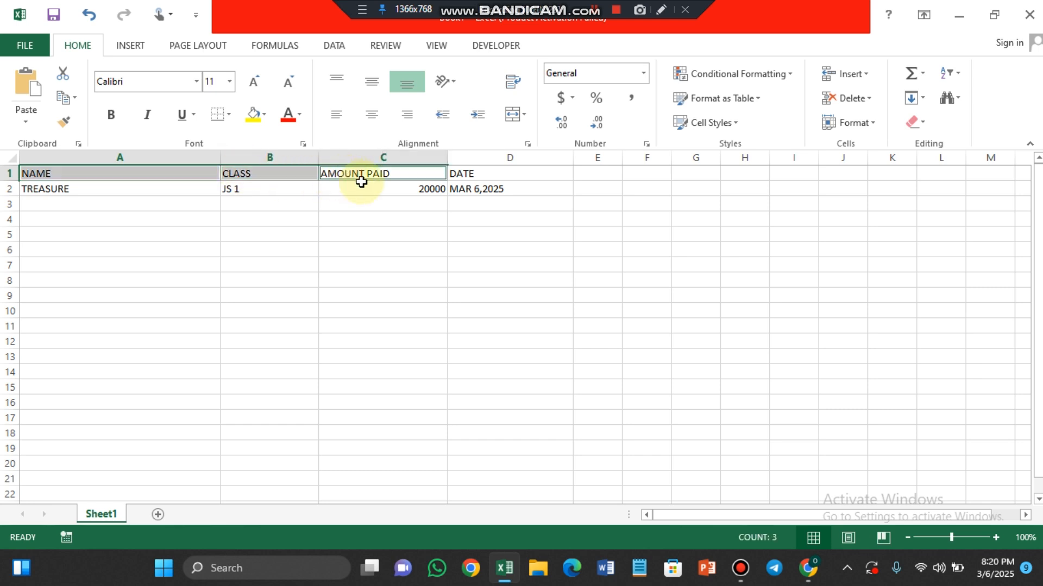
left_click(475, 174, "ctrl")
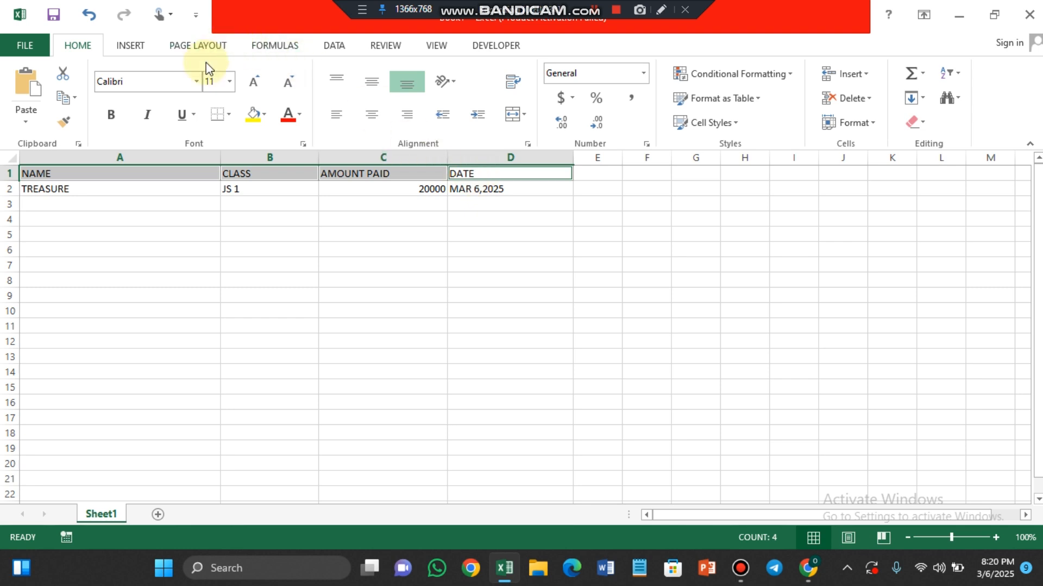
left_click(194, 82)
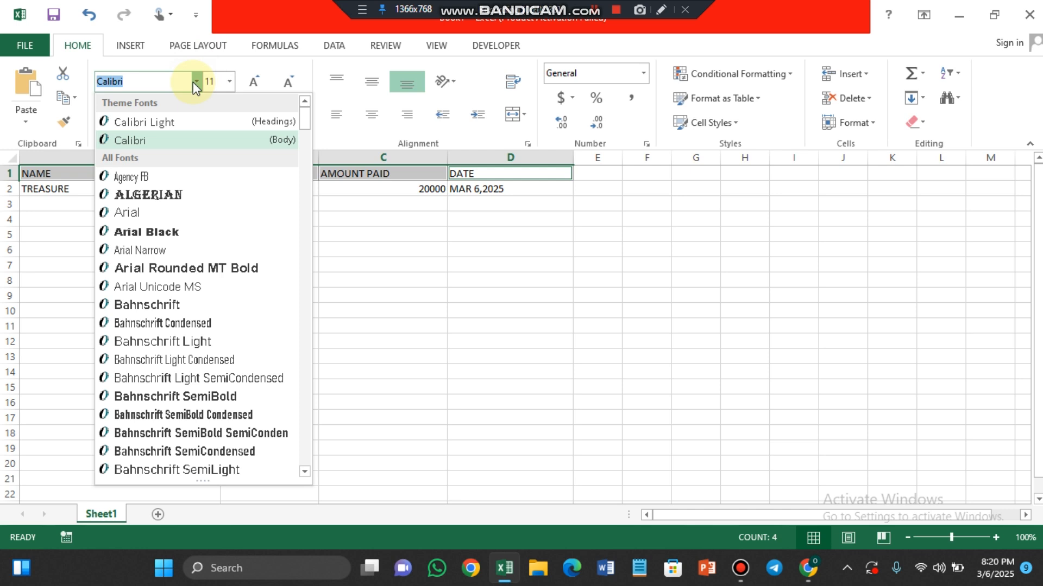
type("Times New Roman")
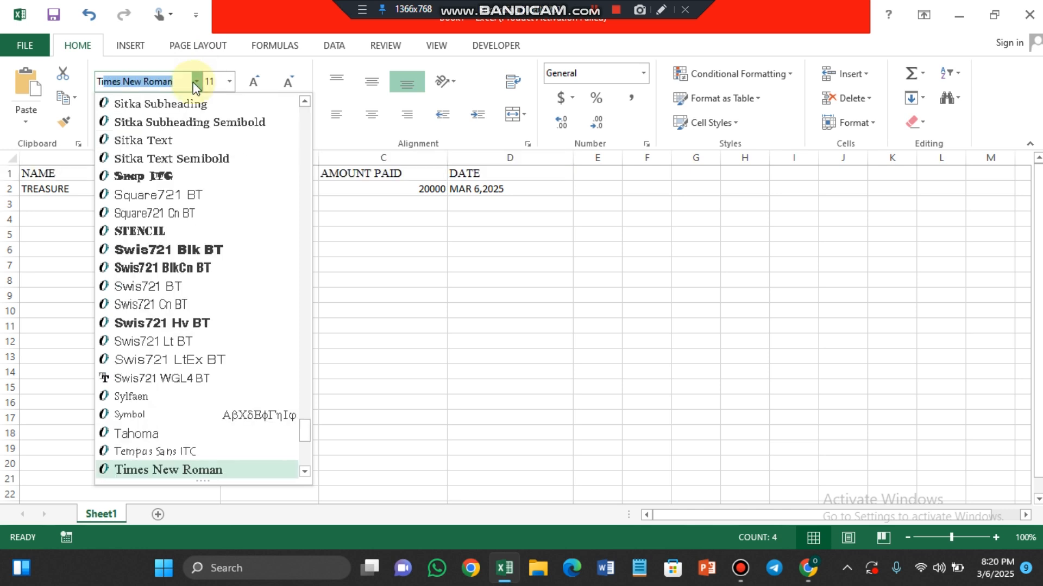
key("Return")
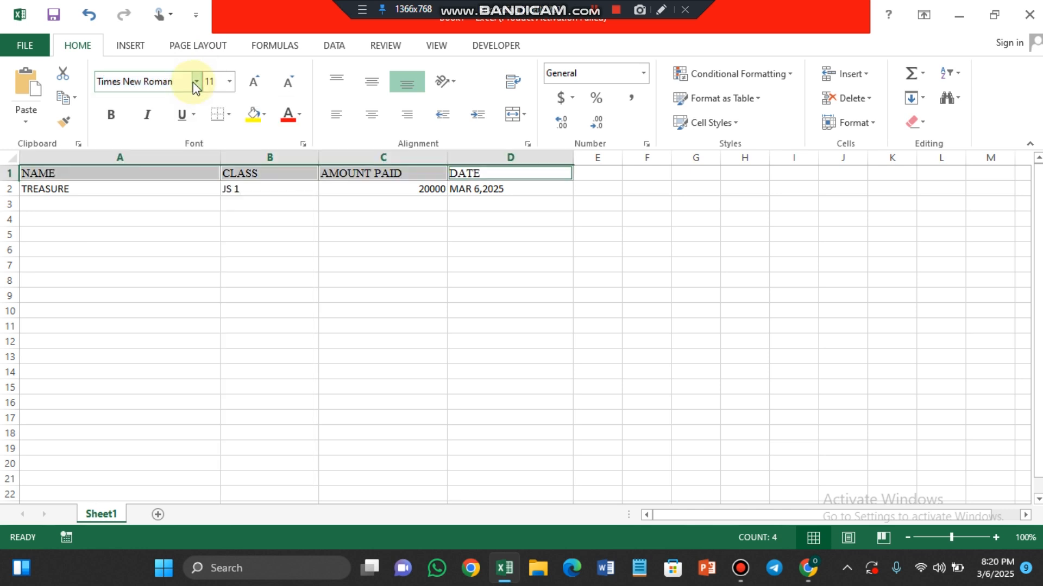
left_click(230, 83)
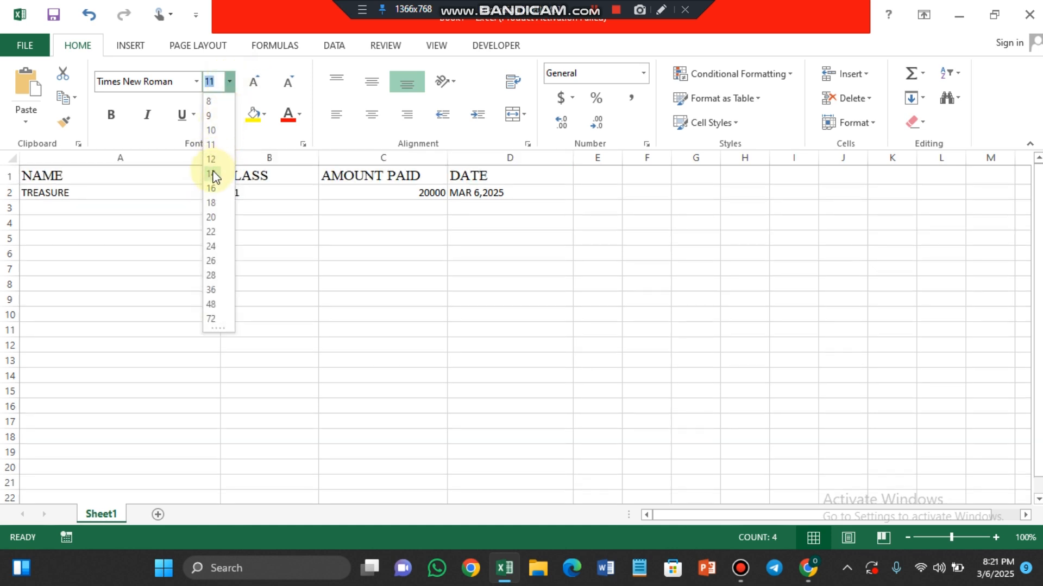
left_click(212, 174)
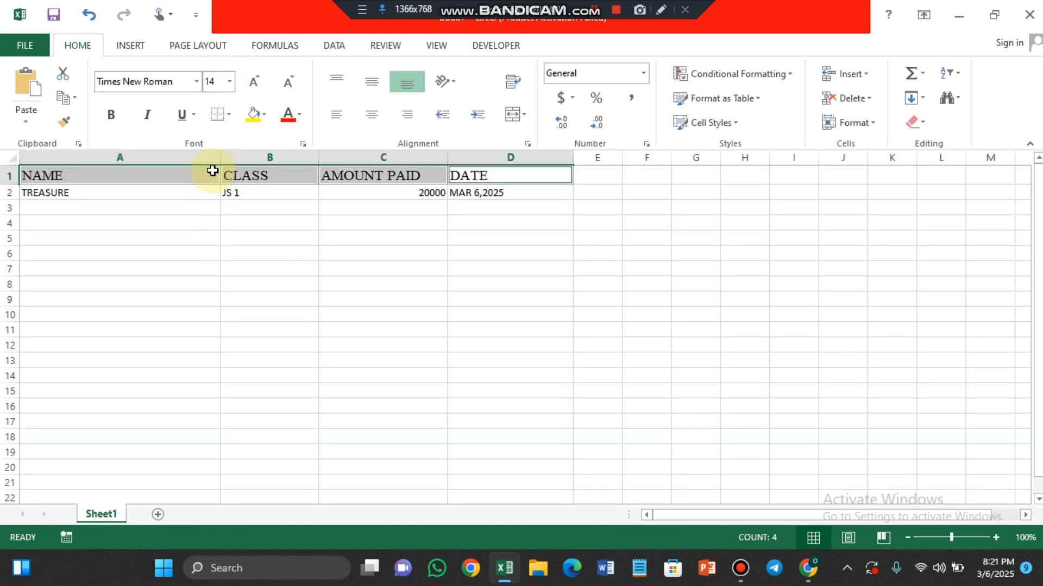
Centre the header cells A1 to D1 horizontally and vertically and make their text bold
left_click(373, 116)
left_click(373, 87)
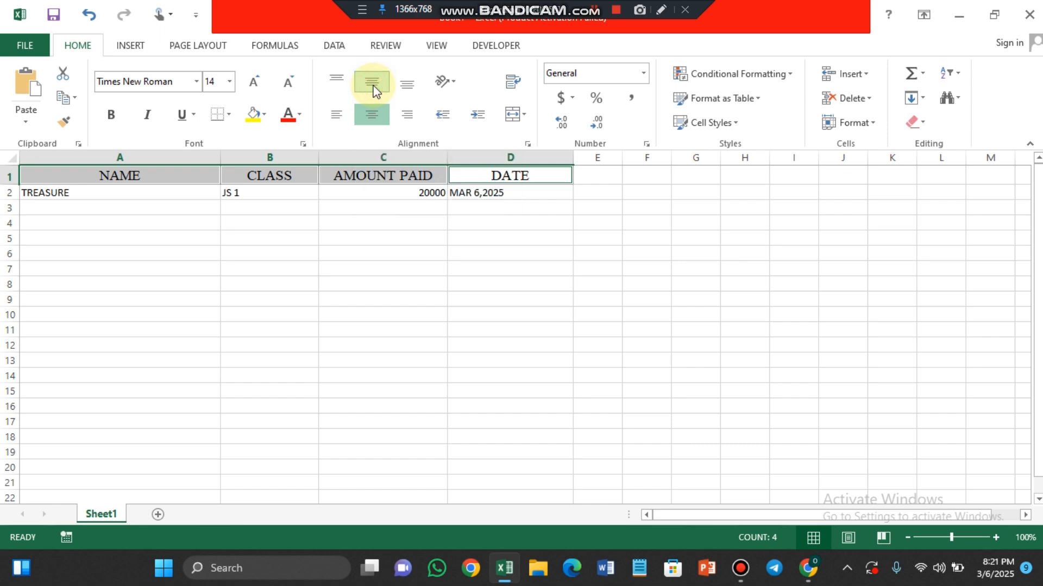
left_click(110, 114)
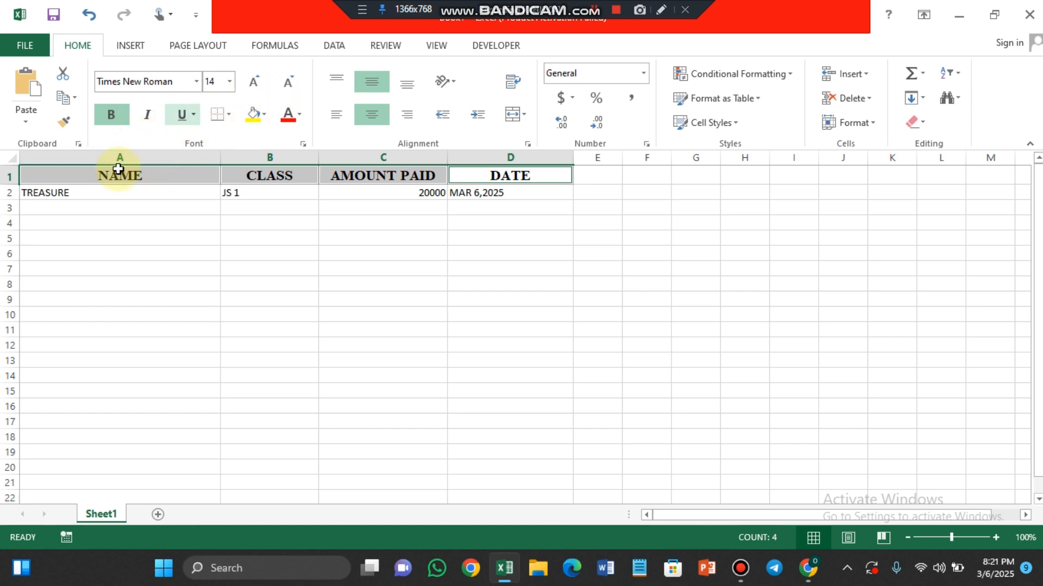
Fill the header cells A1 to D1 with a dark green theme shade and colour their text standard yellow
left_click(266, 113)
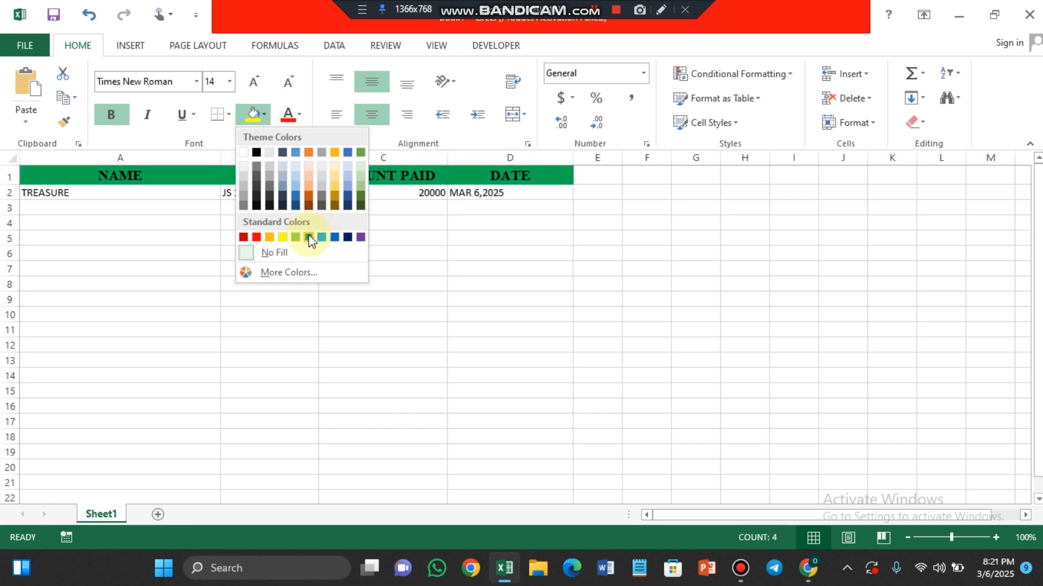
left_click(361, 198)
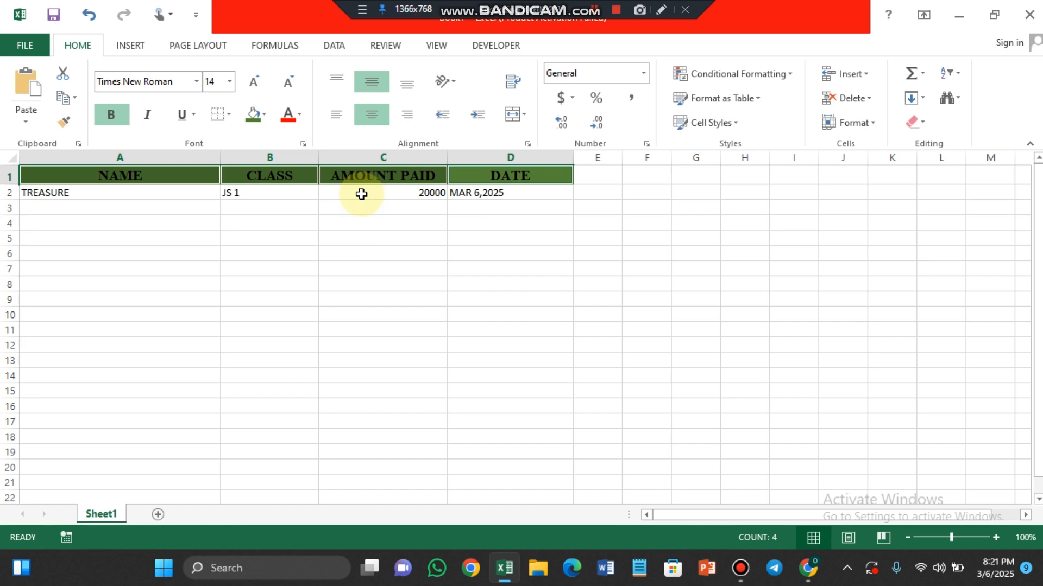
left_click(301, 113)
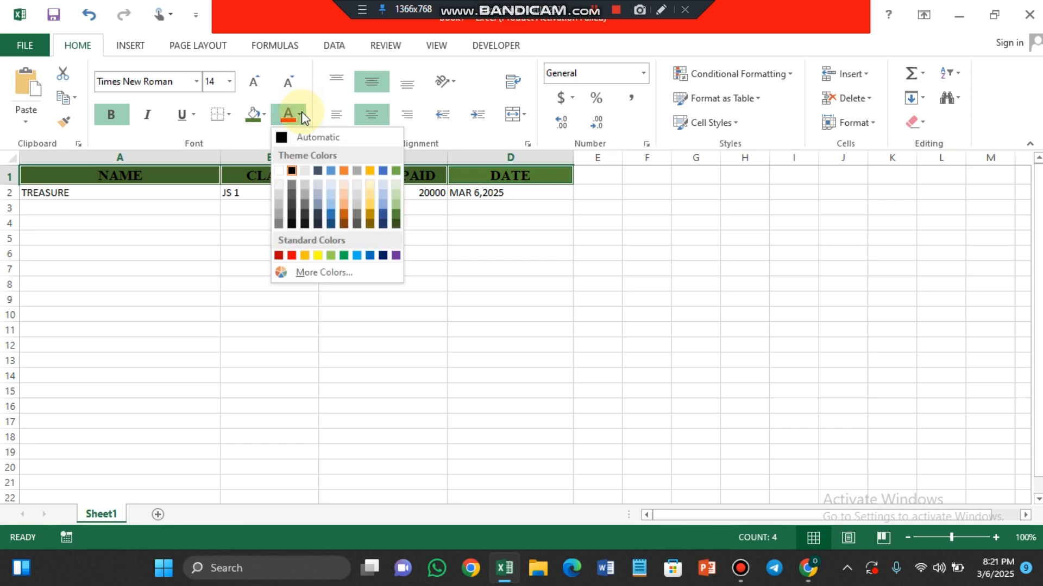
left_click(318, 255)
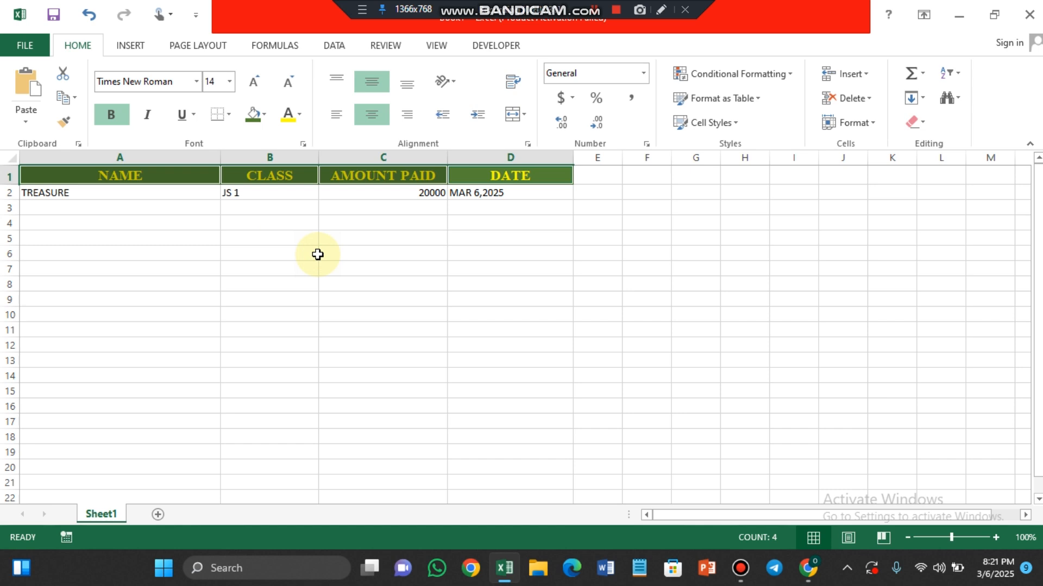
Apply All Borders to the header cells A1 to D1
left_click(230, 112)
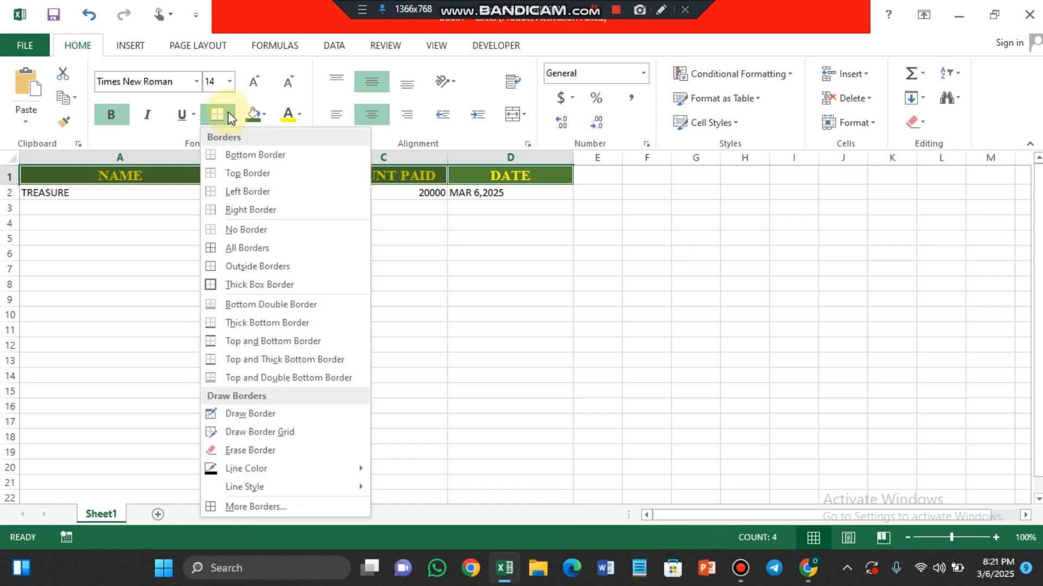
left_click(242, 250)
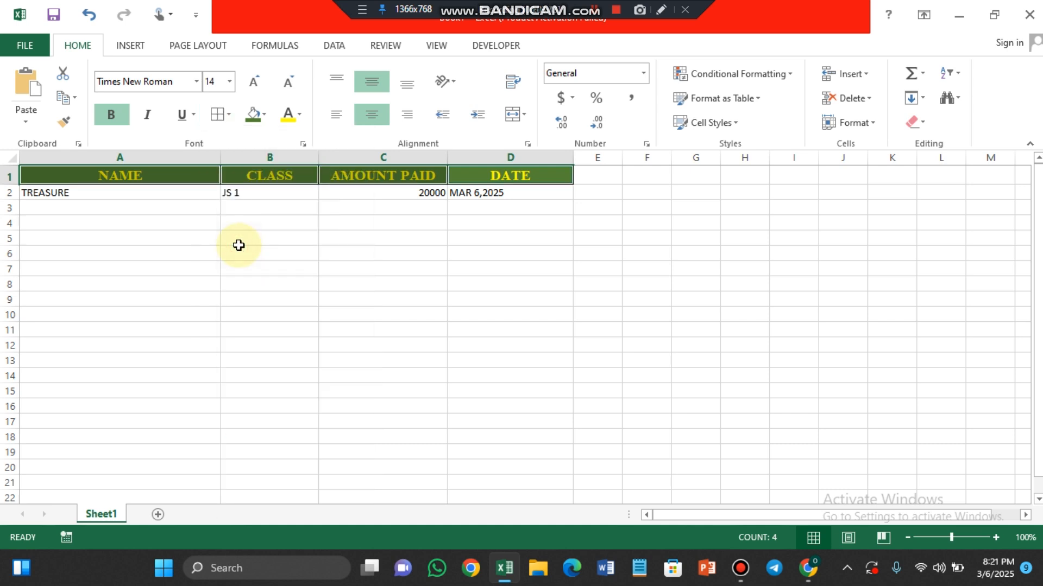
left_click(136, 195)
left_click(182, 264)
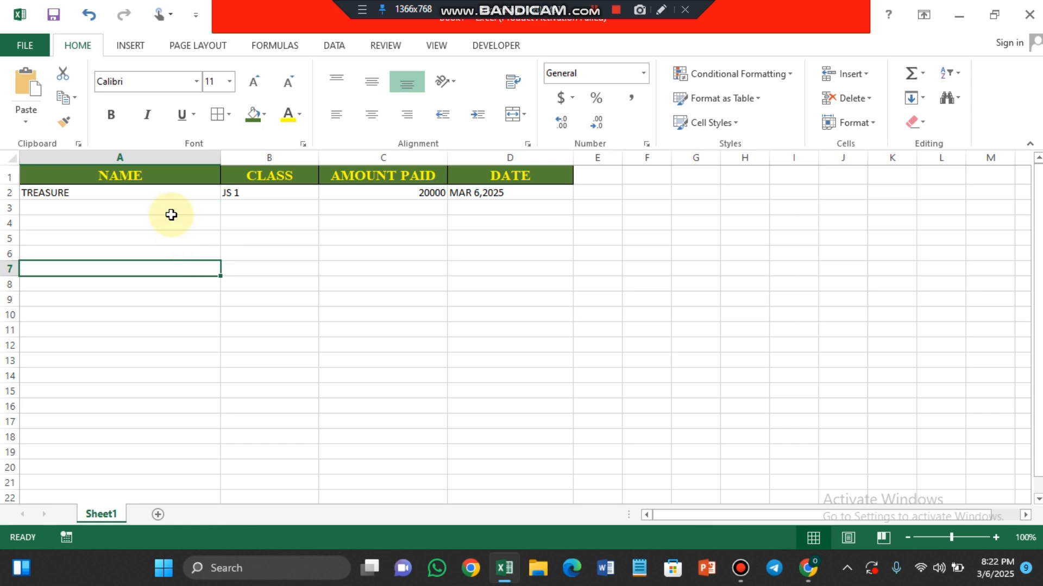
left_click(87, 192)
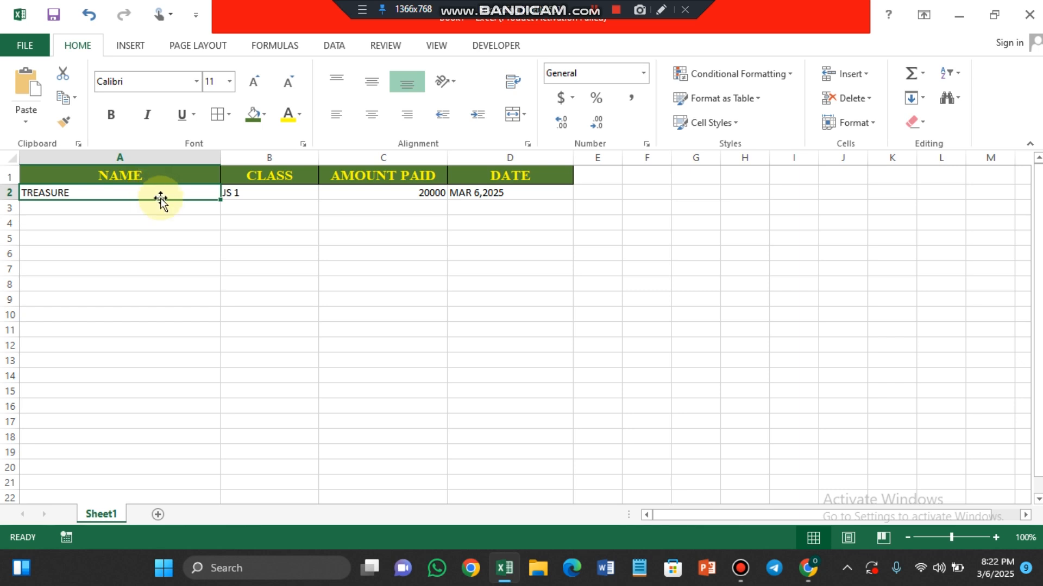
Add the header SCHOOL in cell E1, beside the DATE header
left_click(606, 174)
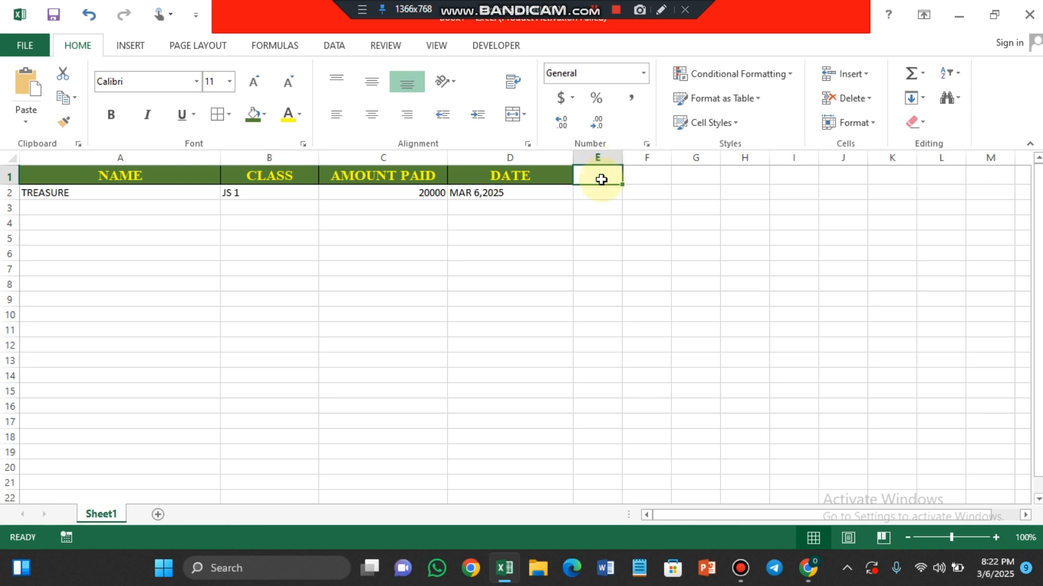
type("SCH")
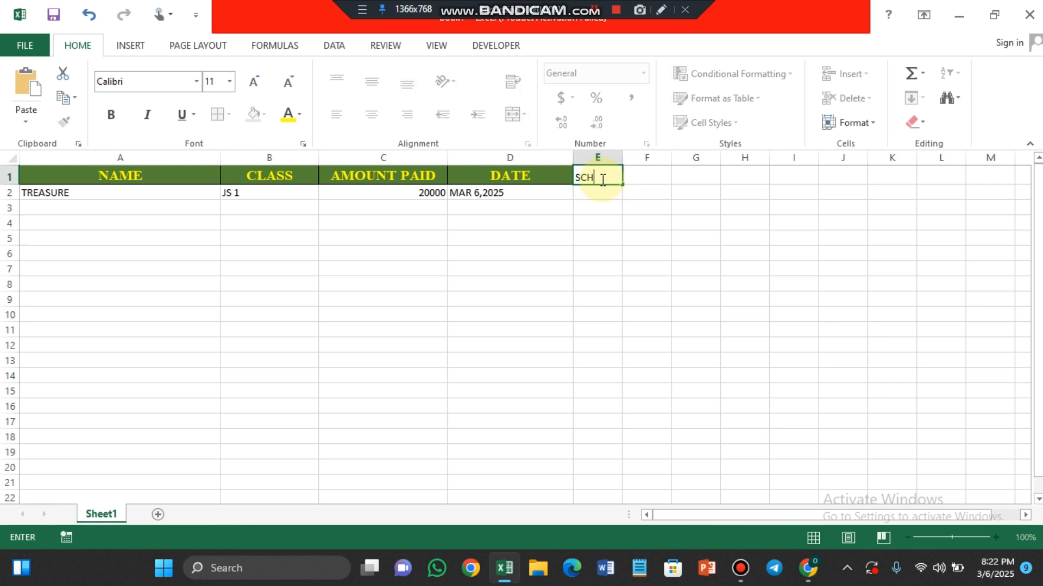
type("OOL")
left_click(595, 15)
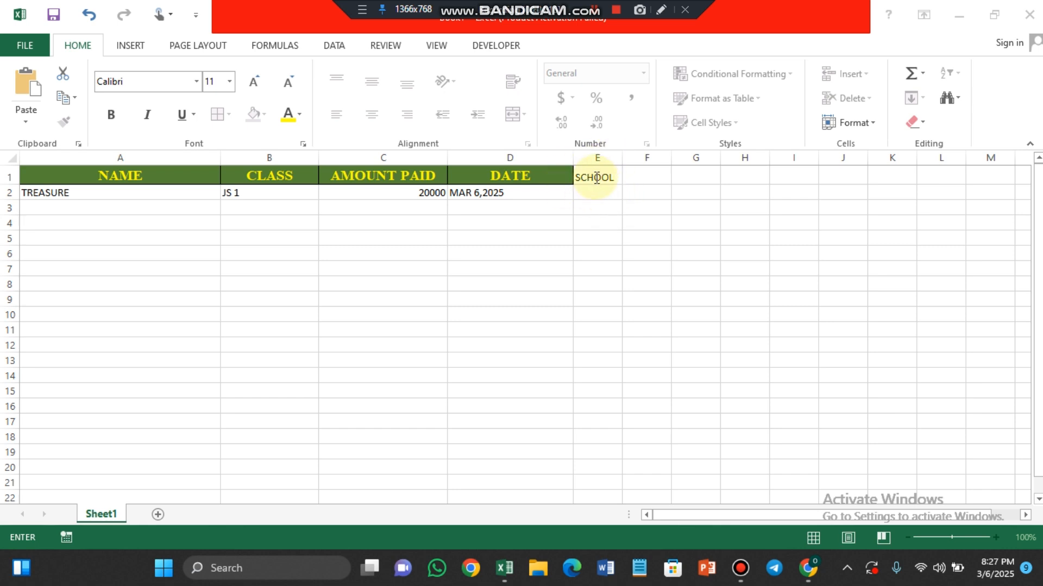
left_click(599, 177)
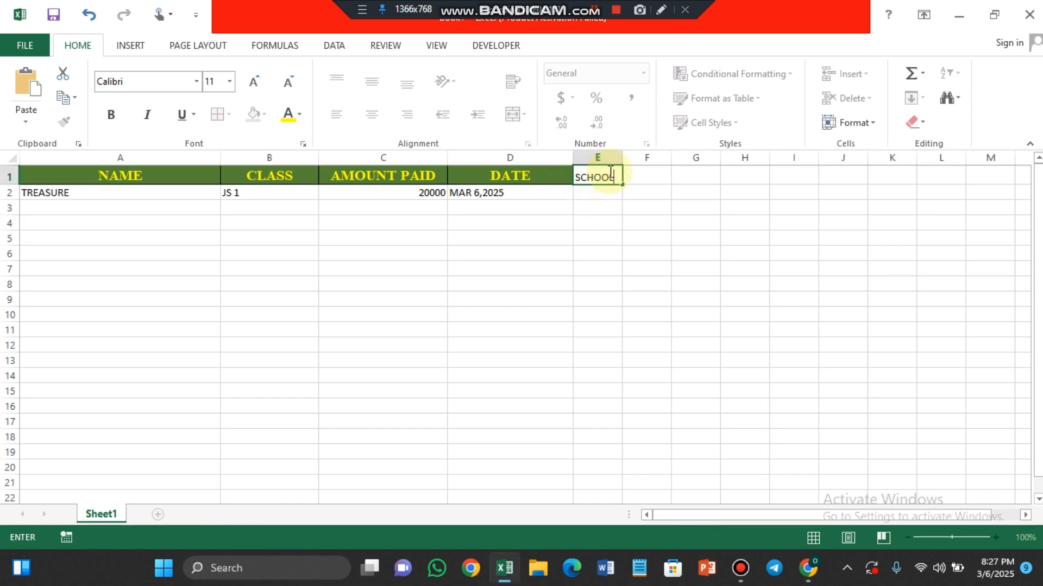
Format column E in italic Tahoma at font size 12 and widen it to about three times the default width
left_click(608, 158)
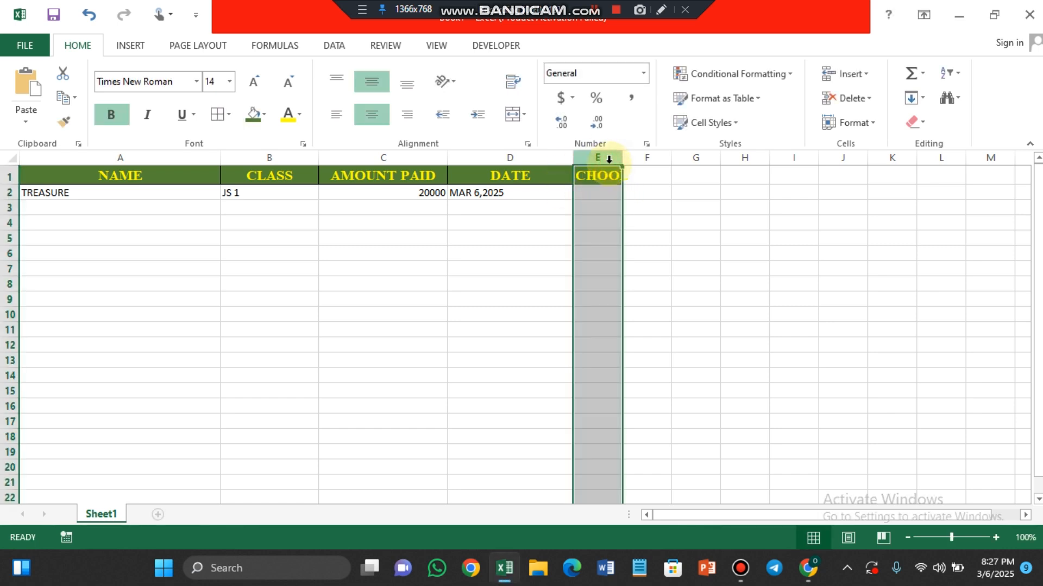
left_click(196, 83)
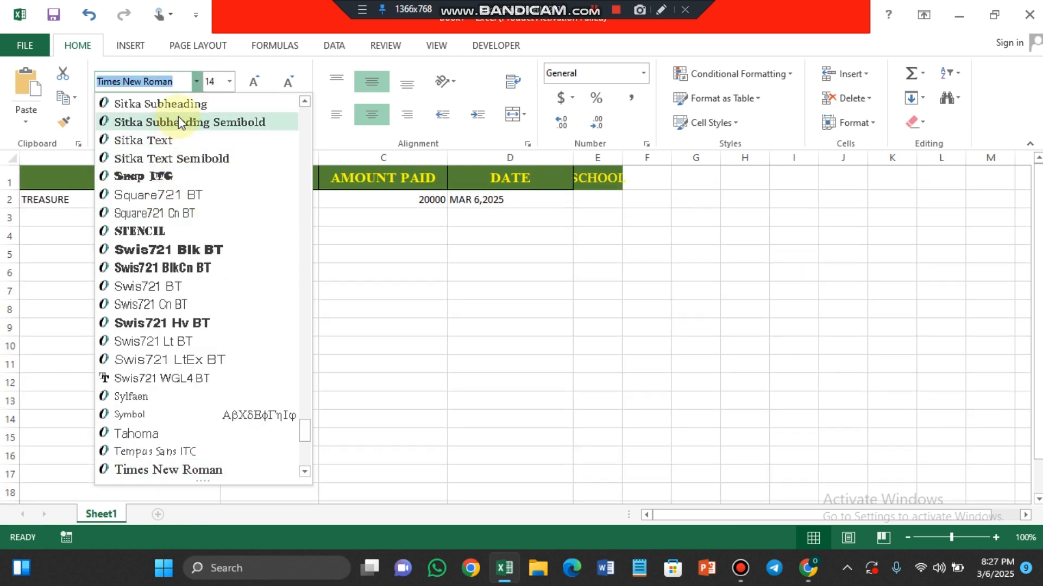
type("t")
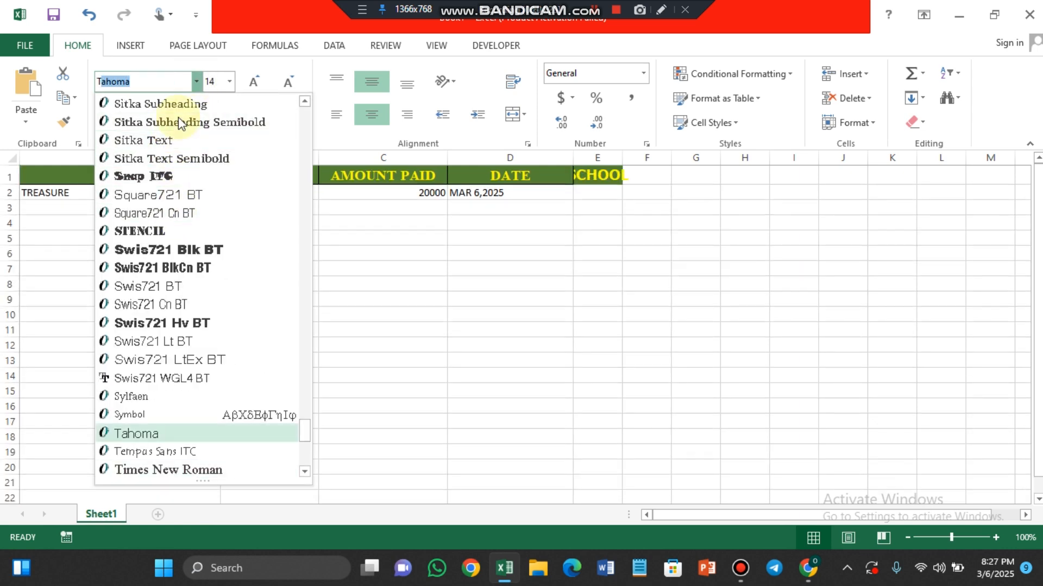
key("Return")
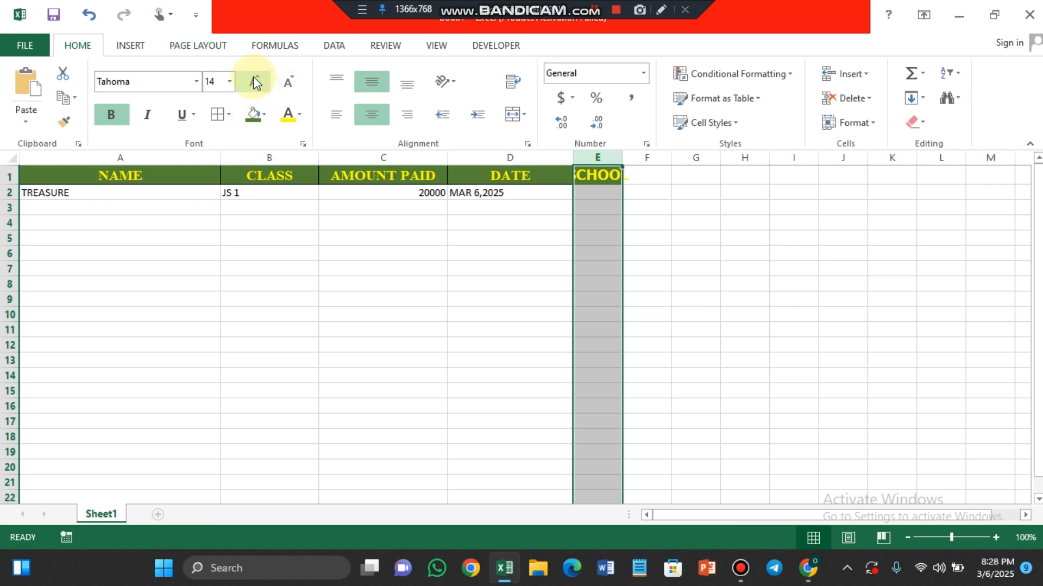
left_click(229, 81)
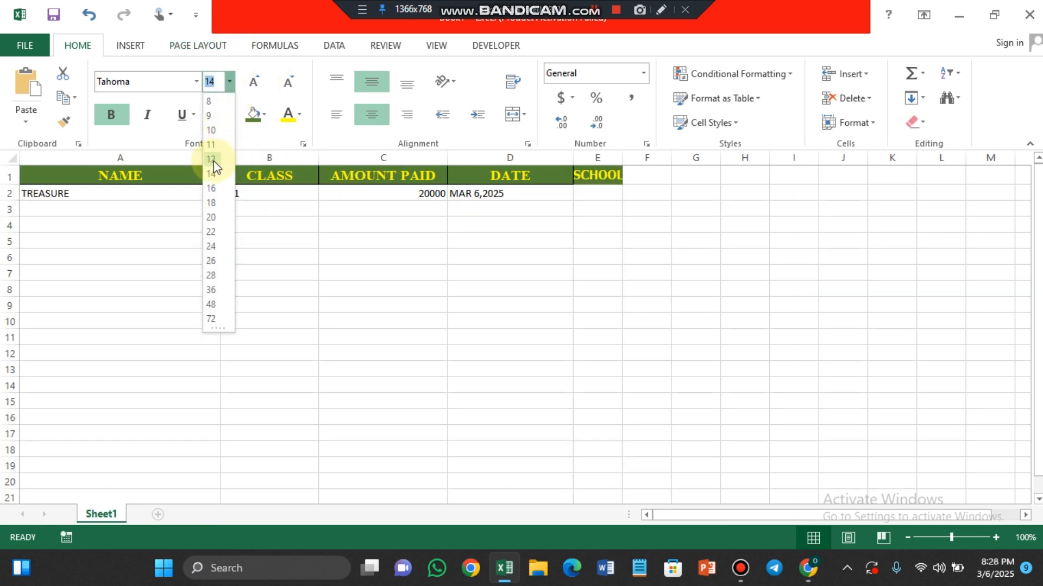
left_click(213, 161)
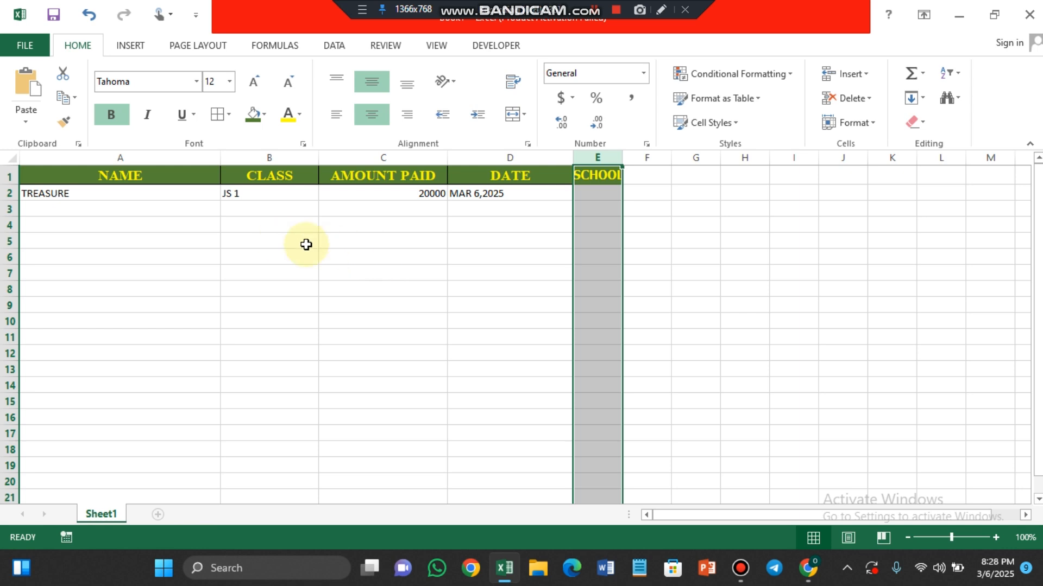
left_click(151, 116)
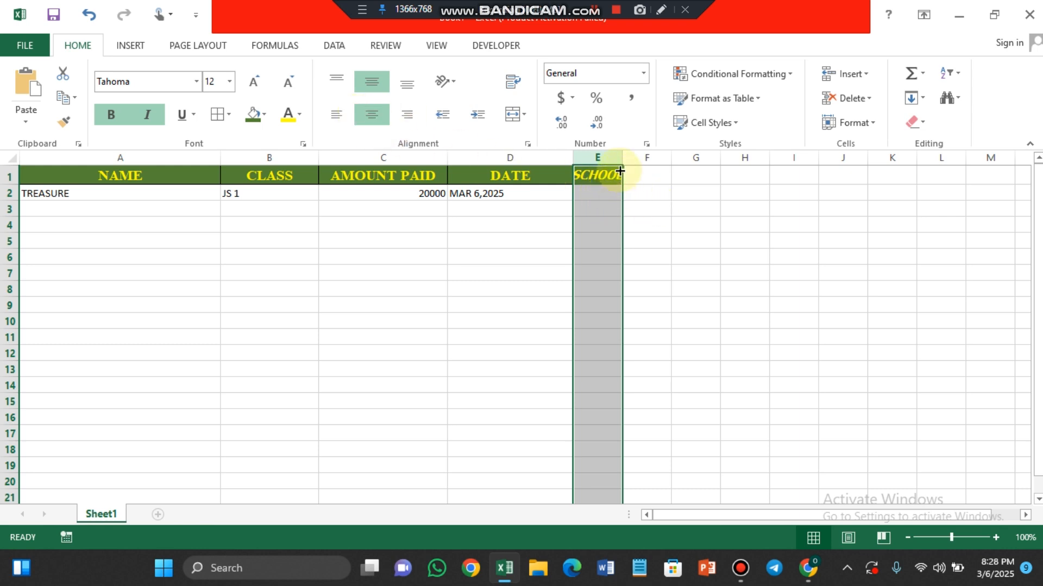
left_click_drag(623, 157, 711, 172)
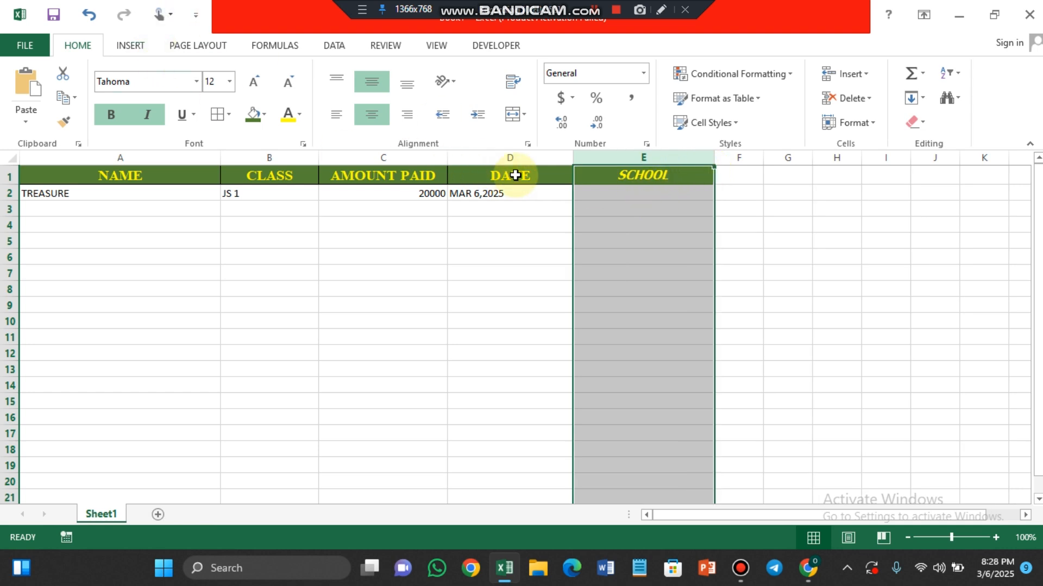
Enter GAC, GHJJ and HJJJ in cells E2 to E4 under the SCHOOL header
left_click(631, 194)
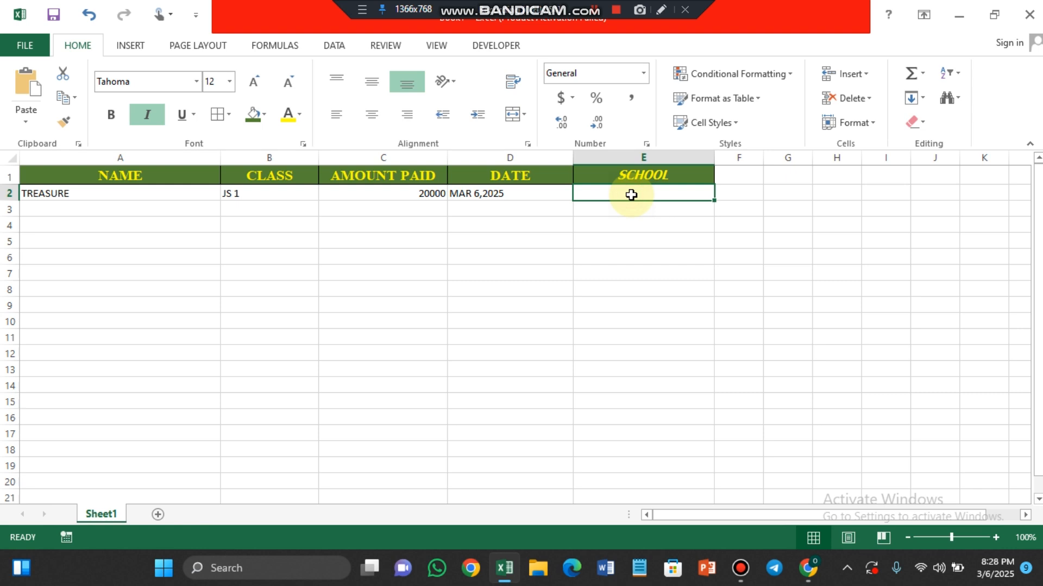
type("GAC")
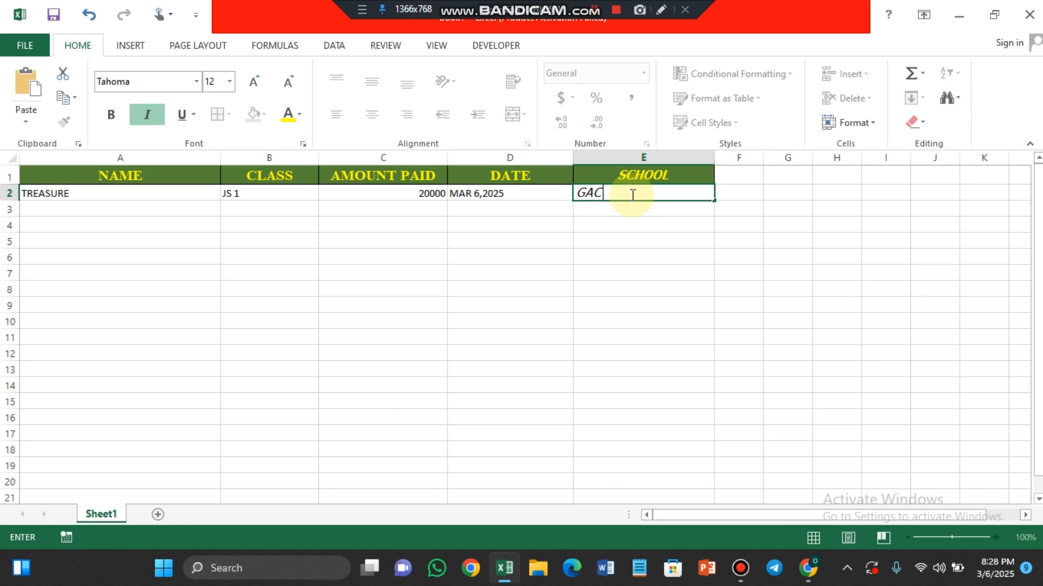
key("Return")
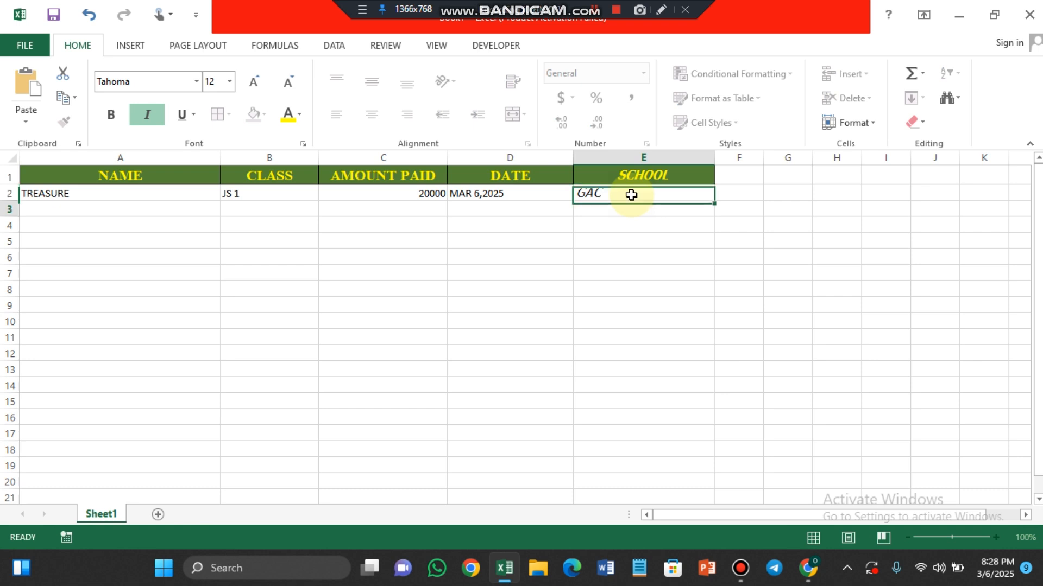
type("GHJJ")
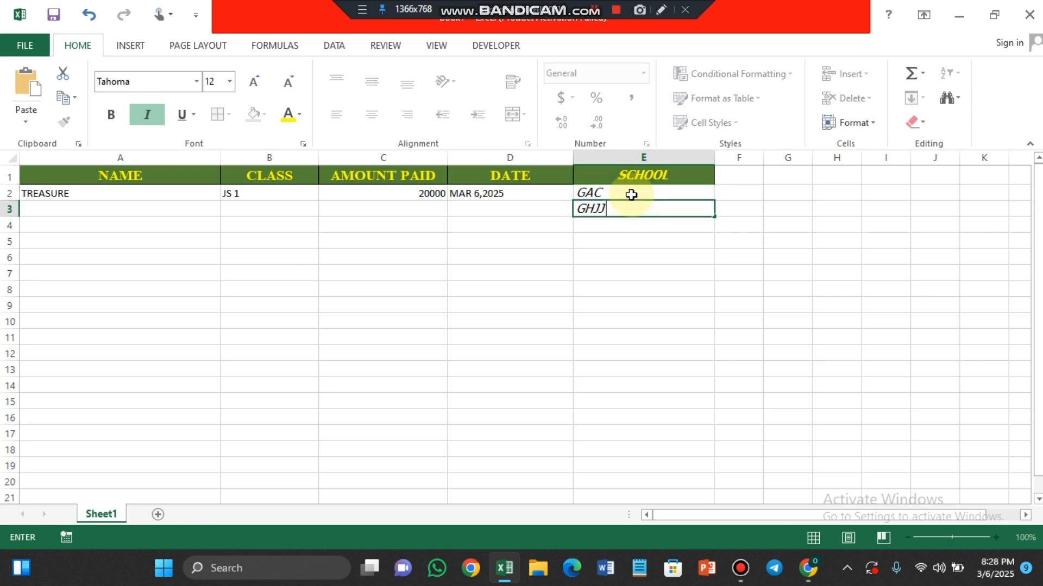
key("Return")
type("HJJJ")
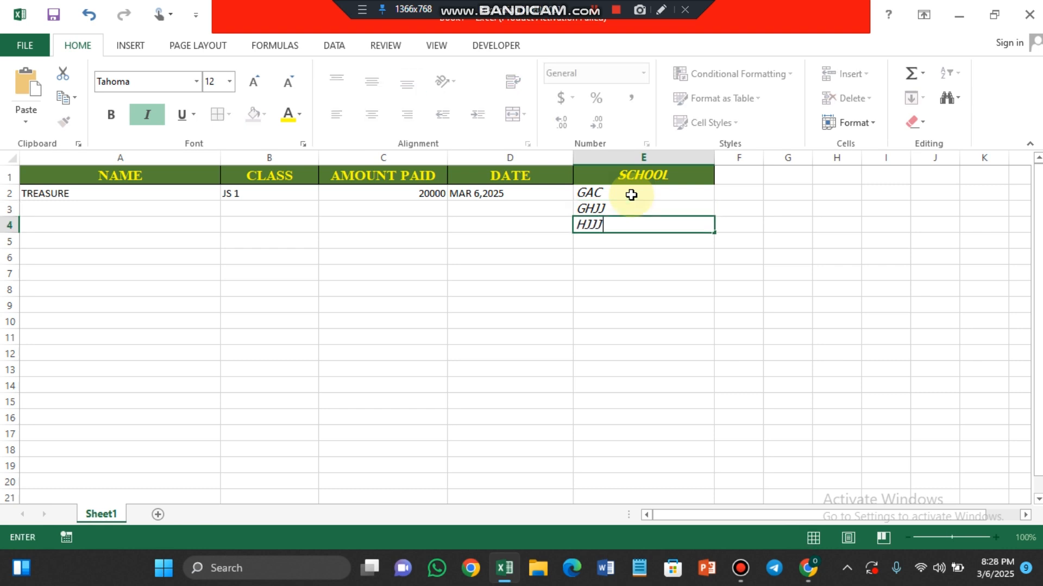
key("Return")
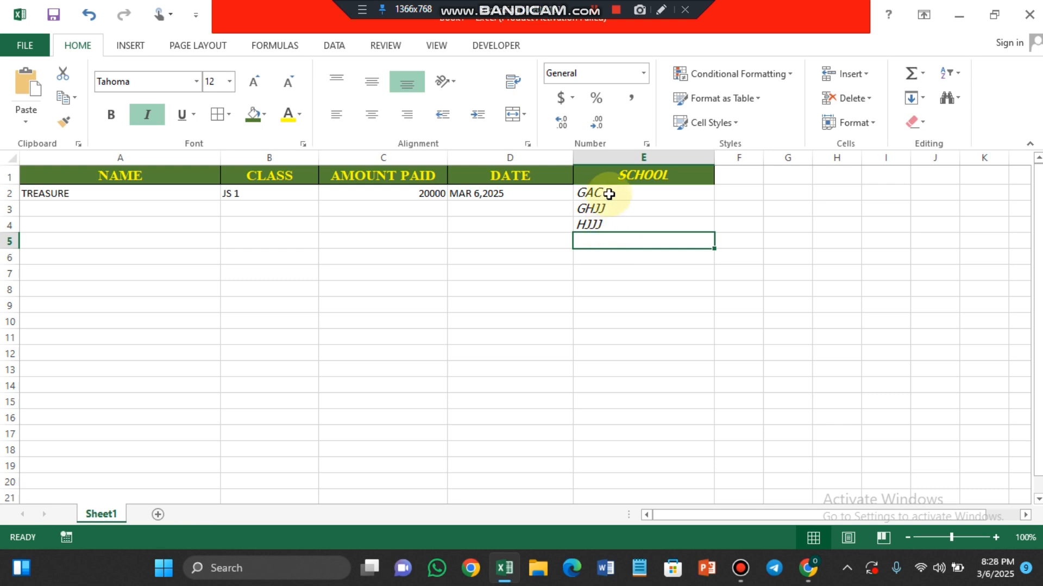
Centre the contents of the whole SCHOOL column horizontally
left_click(662, 157)
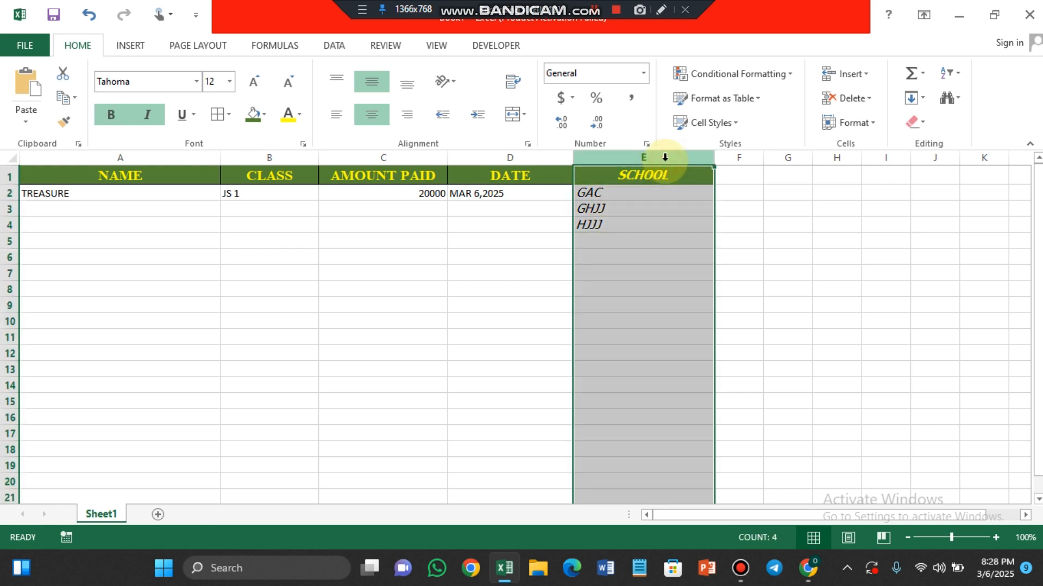
left_click(371, 114)
left_click(371, 114)
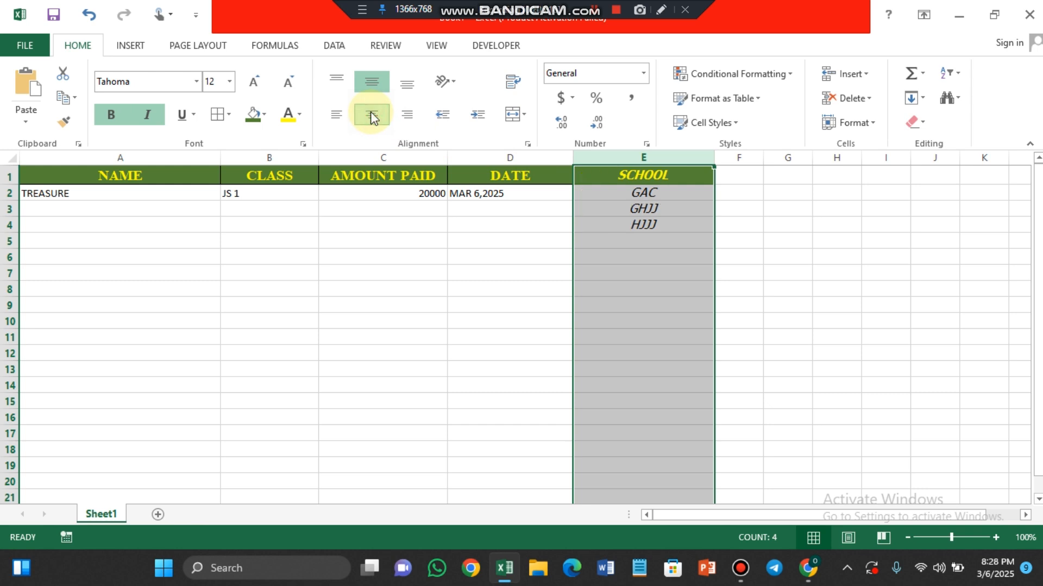
Remove bold from the SCHOOL column and colour its text in a light blue theme shade
left_click(118, 120)
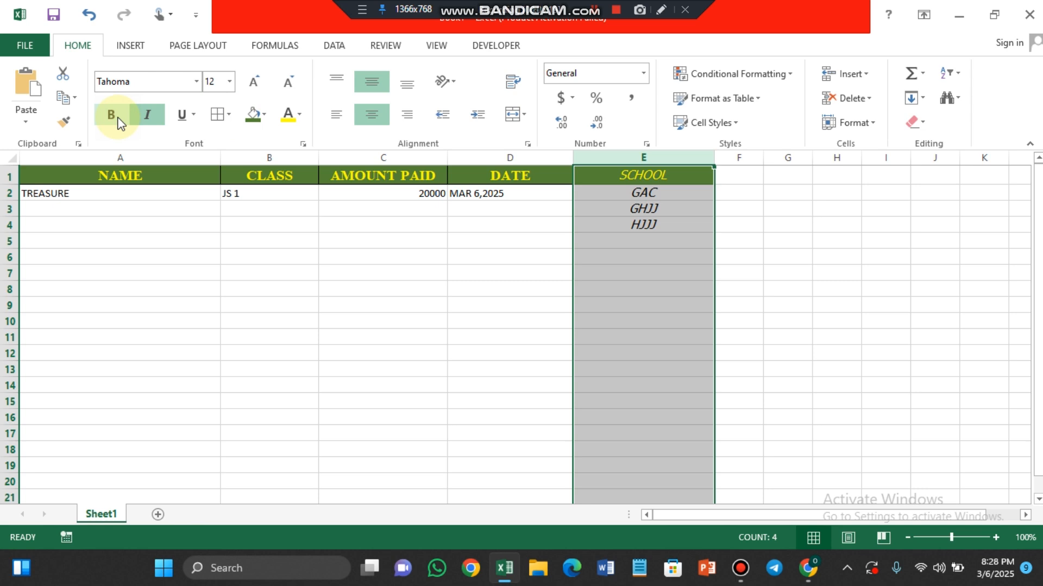
left_click(148, 119)
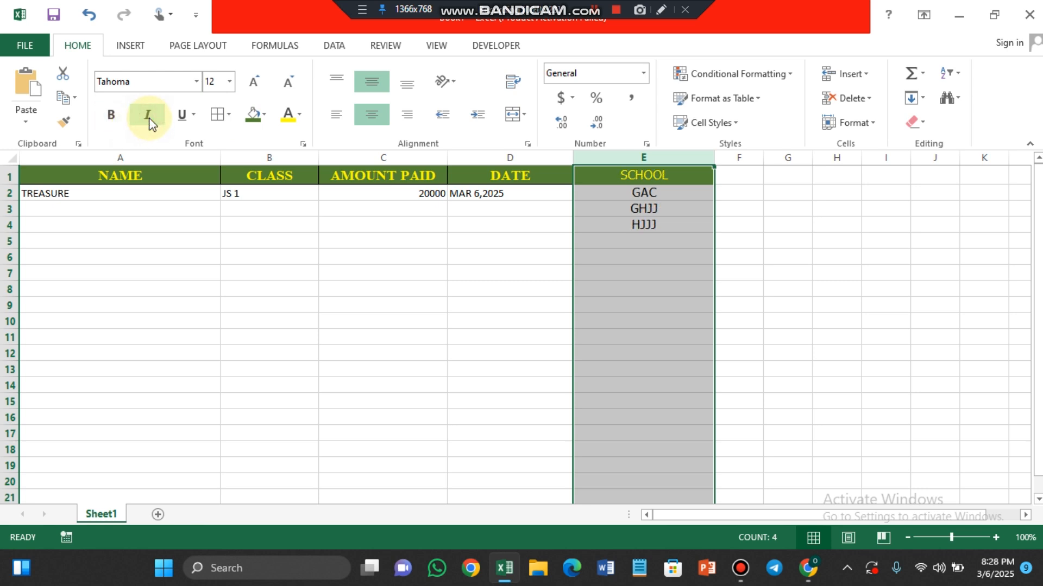
left_click(149, 121)
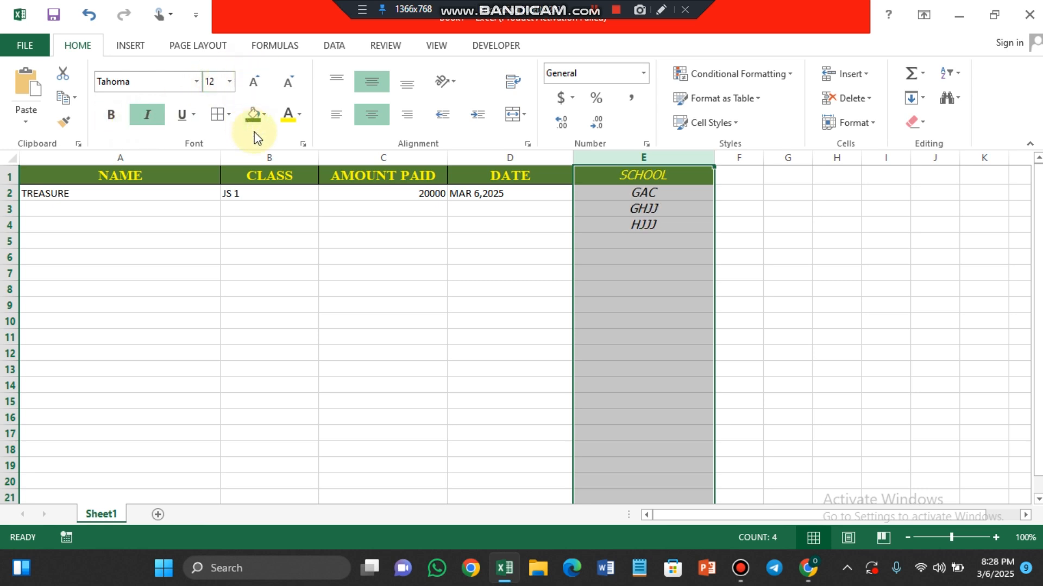
left_click(300, 116)
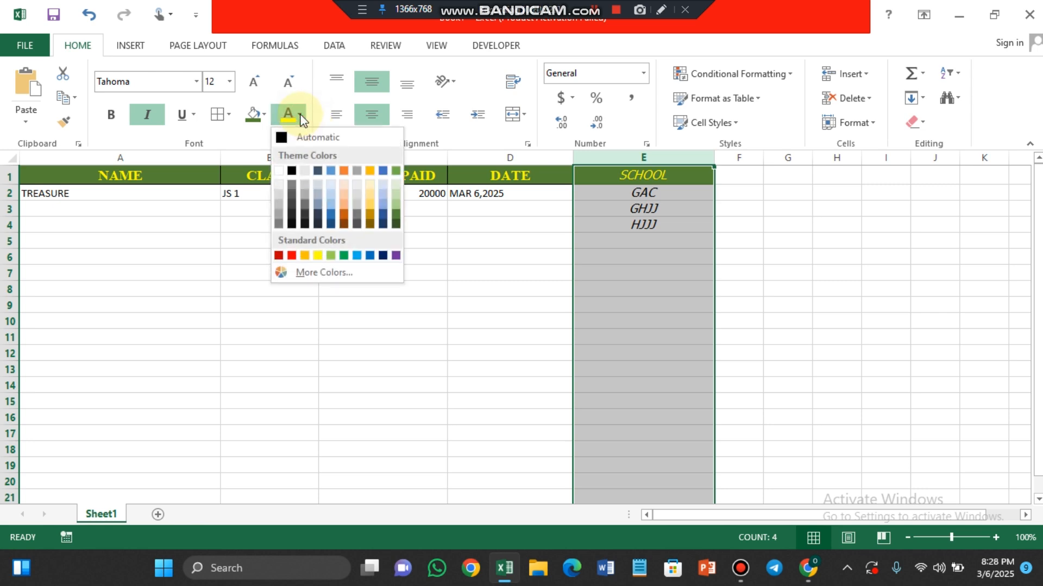
left_click(331, 203)
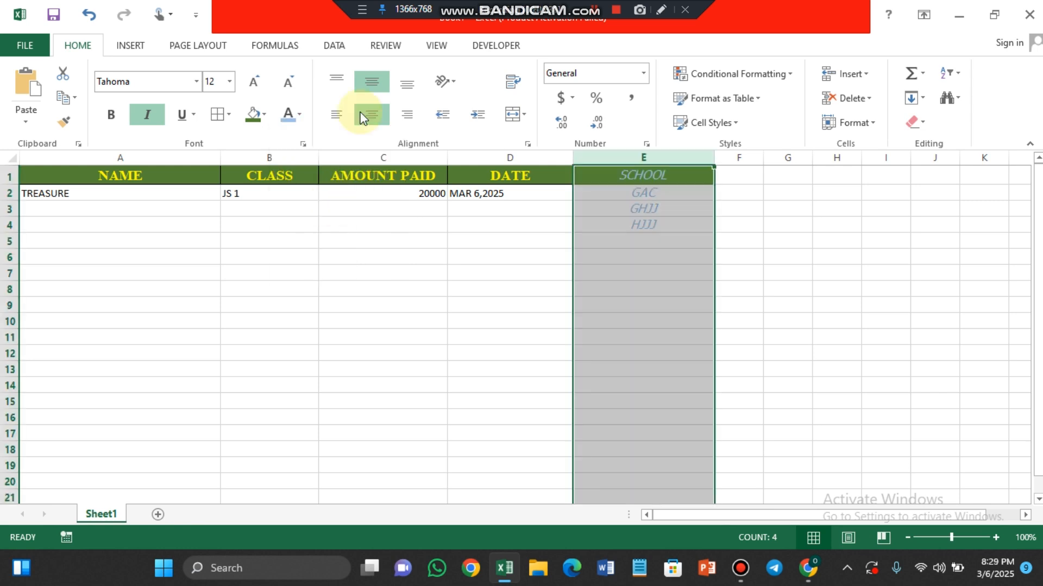
Fill the SCHOOL column with the lightest green theme shade and make its text bold and standard red
left_click(266, 115)
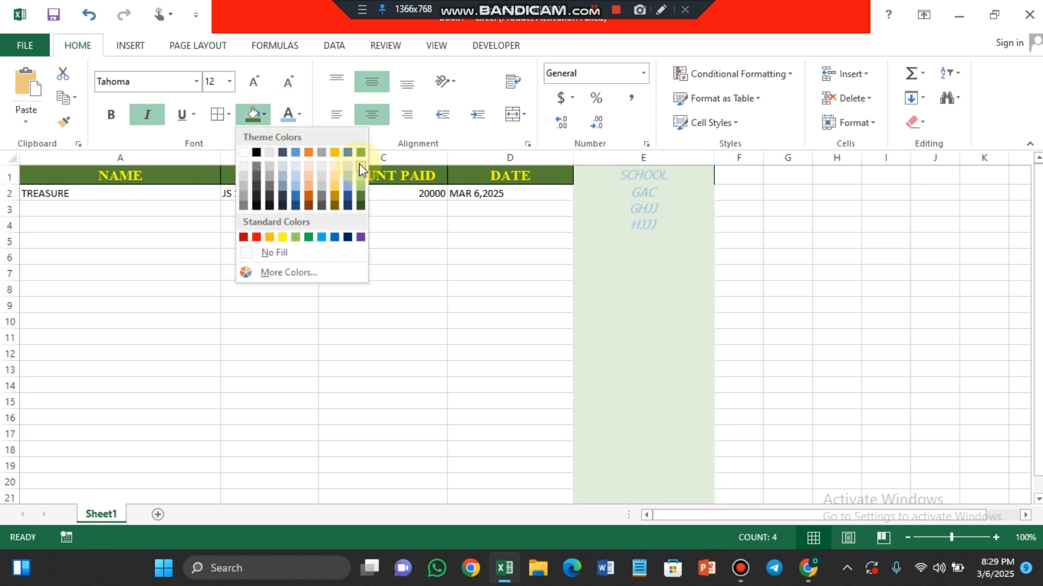
left_click(359, 164)
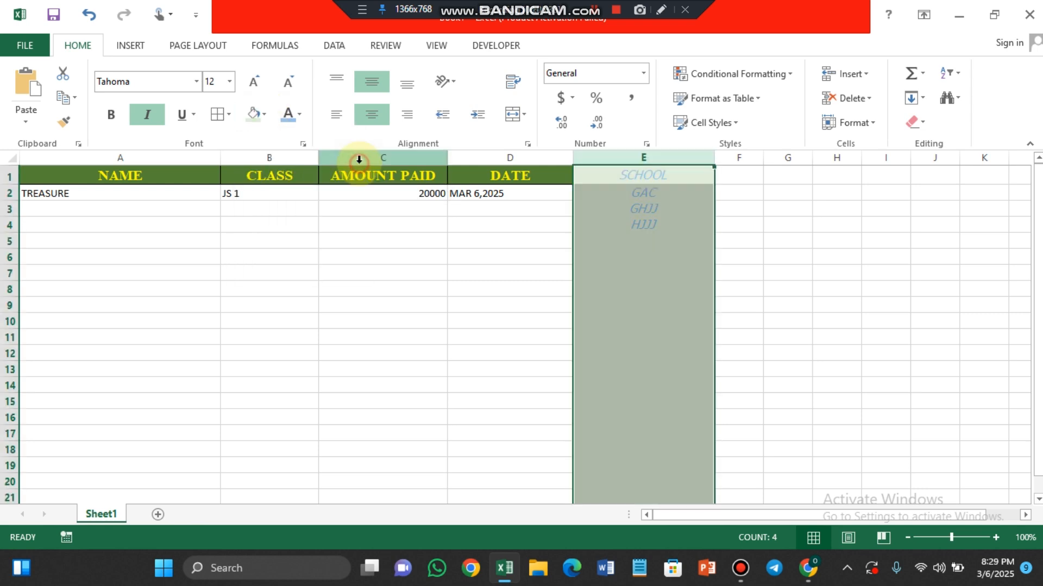
left_click(111, 115)
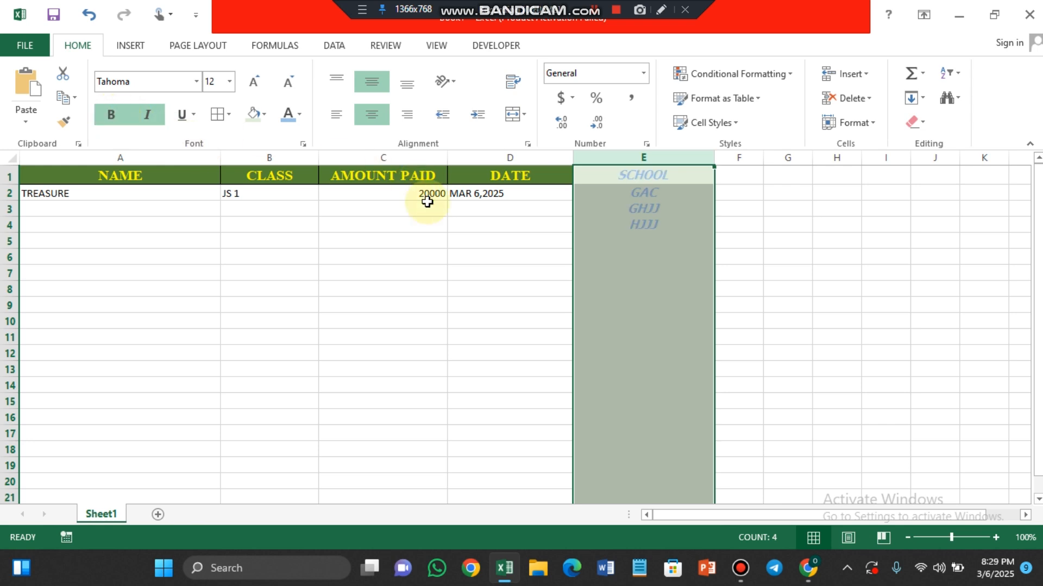
left_click(298, 112)
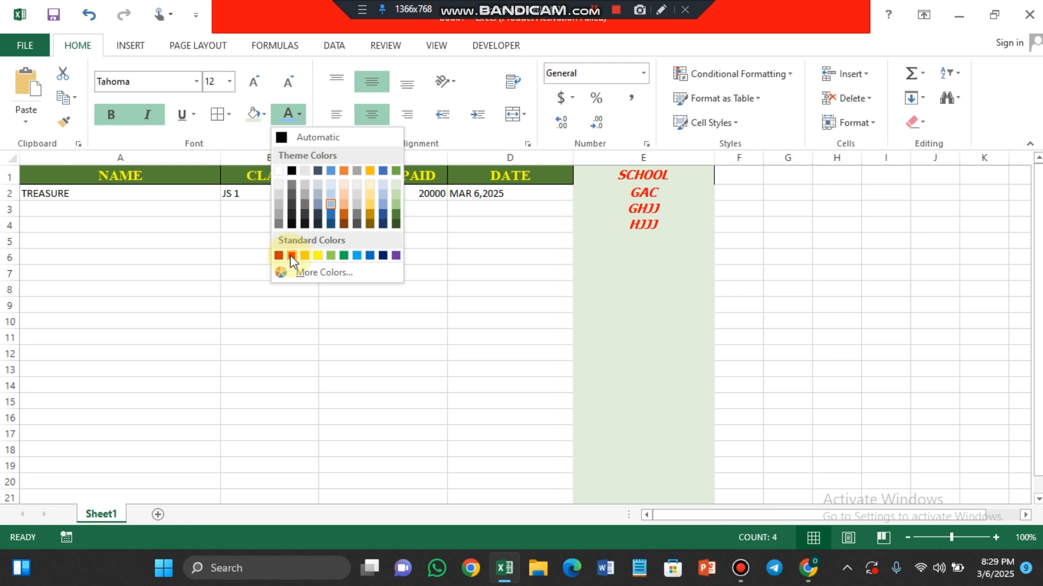
left_click(290, 255)
Enter HHJKK, BBNJ and VVHH in cells E5 to E7 of the SCHOOL column
left_click(652, 243)
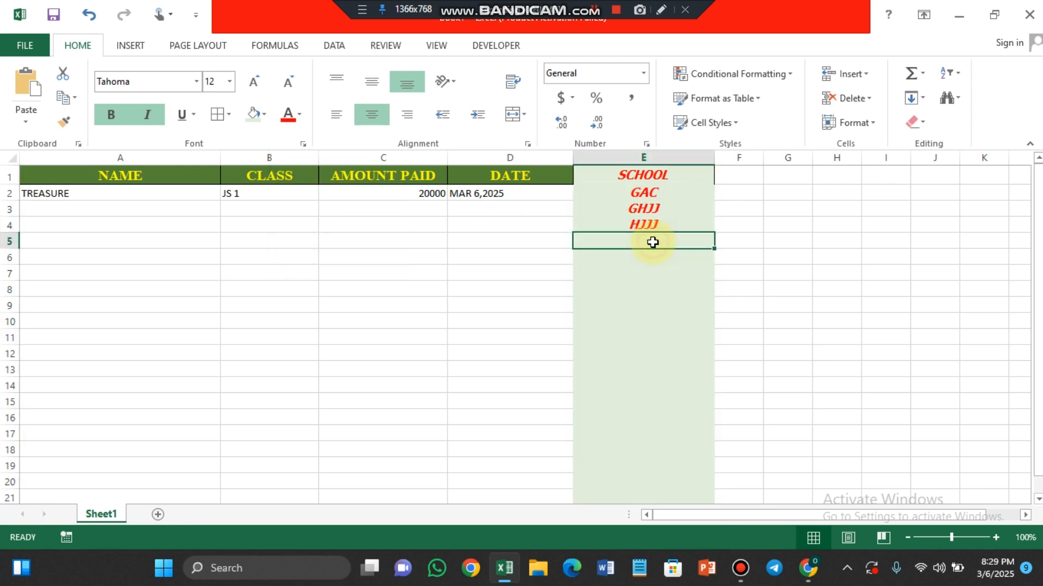
type("HHJKK")
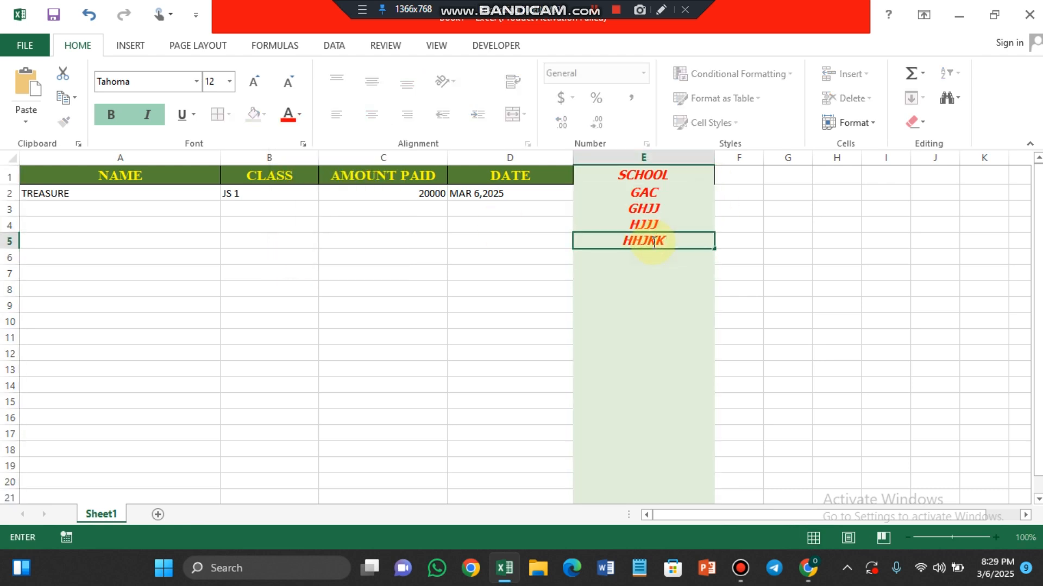
key("Return")
type("BBNJ")
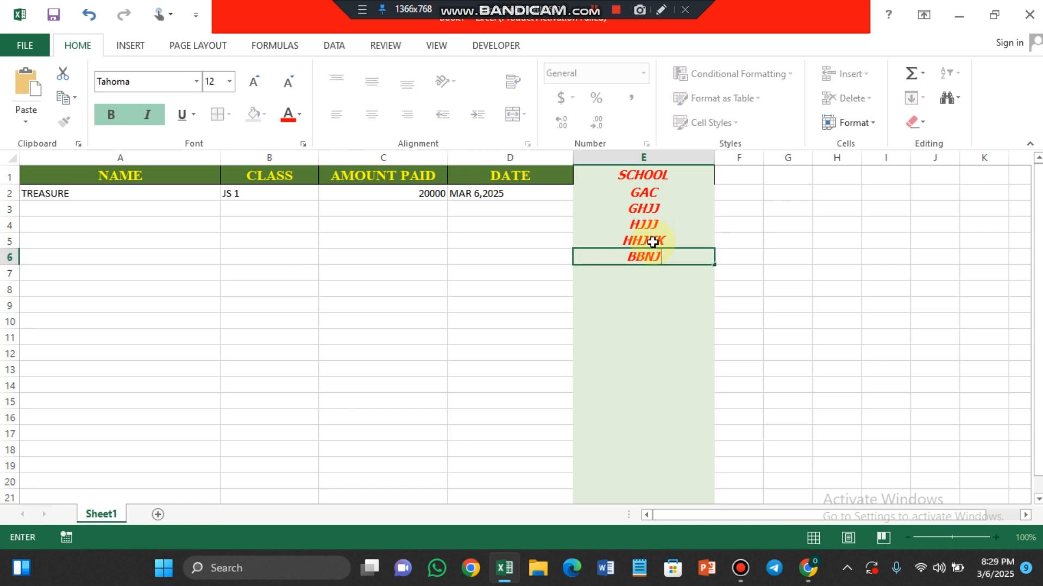
key("Return")
type("VVHH")
key("Return")
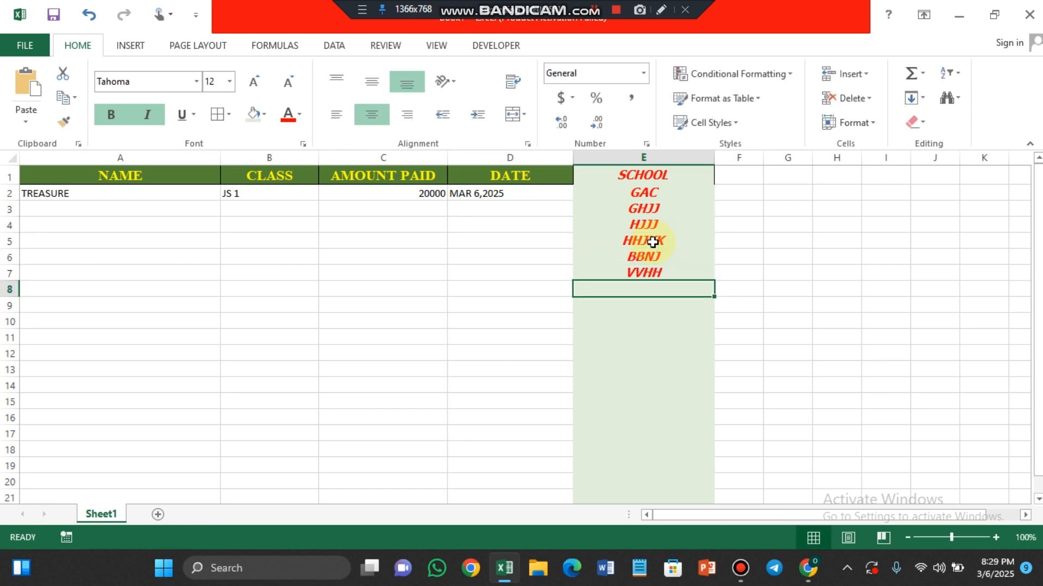
Colour the SCHOOL header cell's text yellow and fill the cell with the darkest green theme shade
left_click(614, 181)
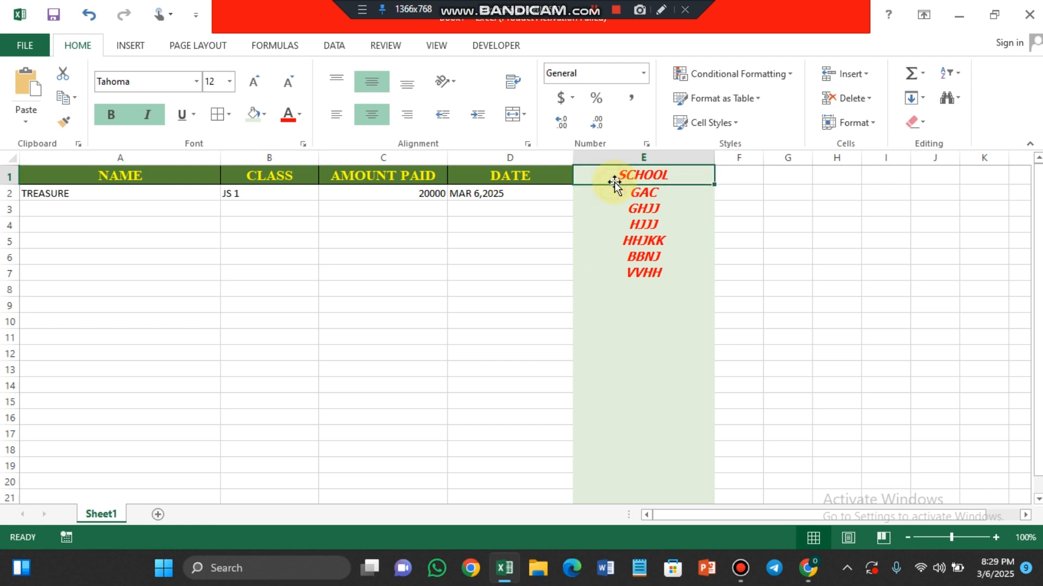
left_click(263, 115)
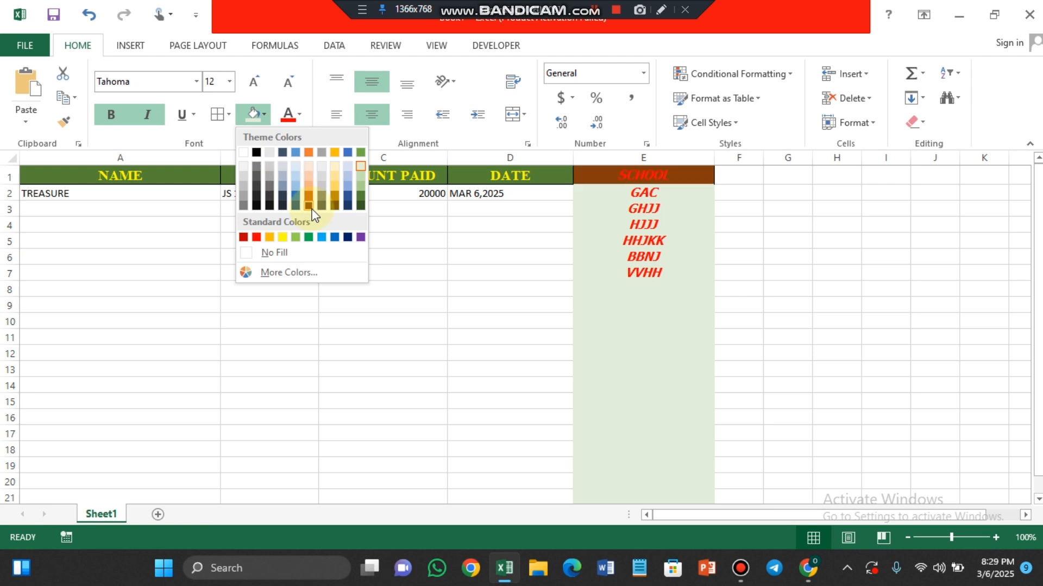
left_click(296, 235)
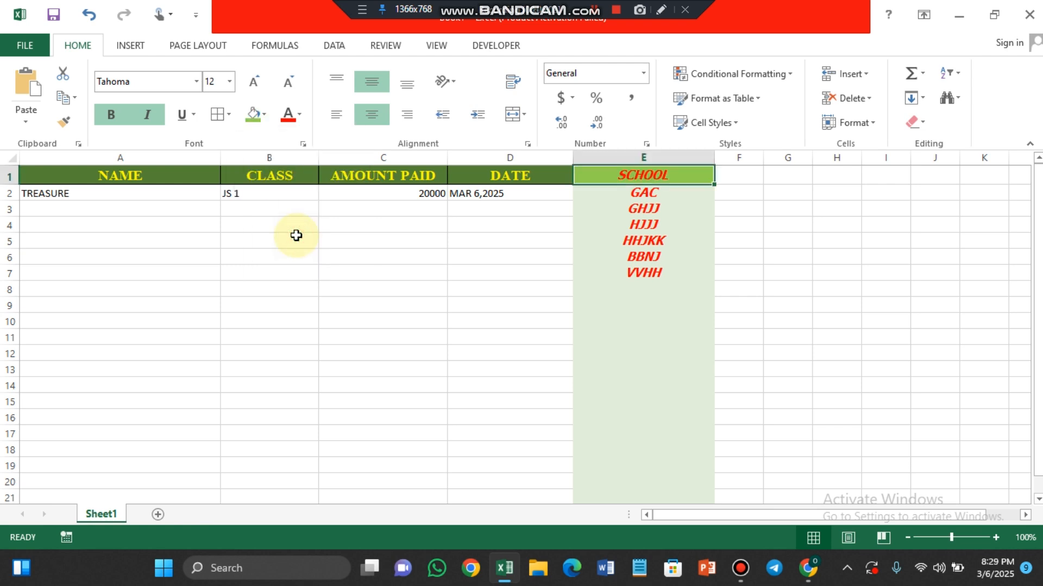
left_click(298, 113)
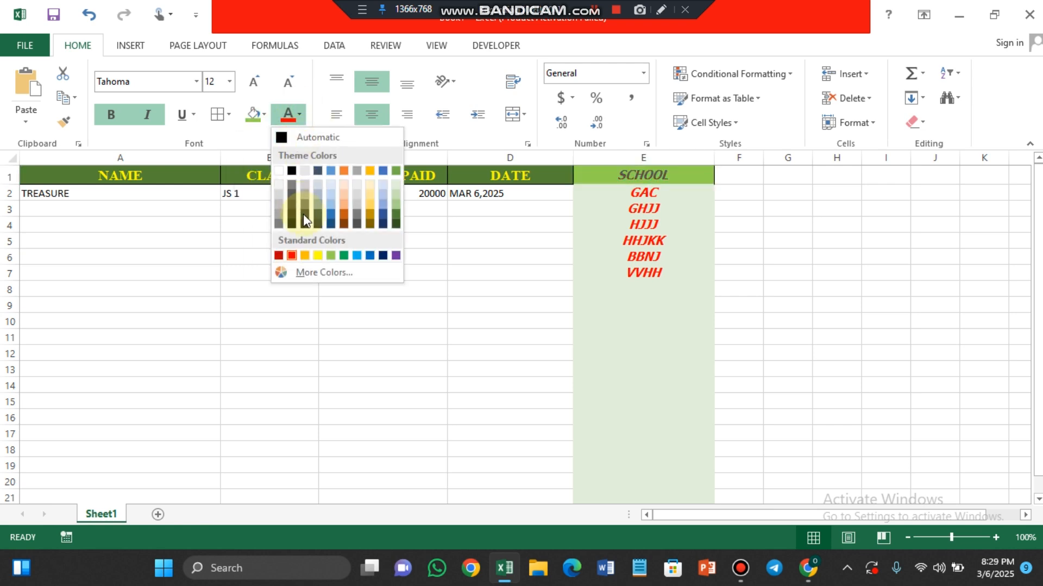
left_click(318, 256)
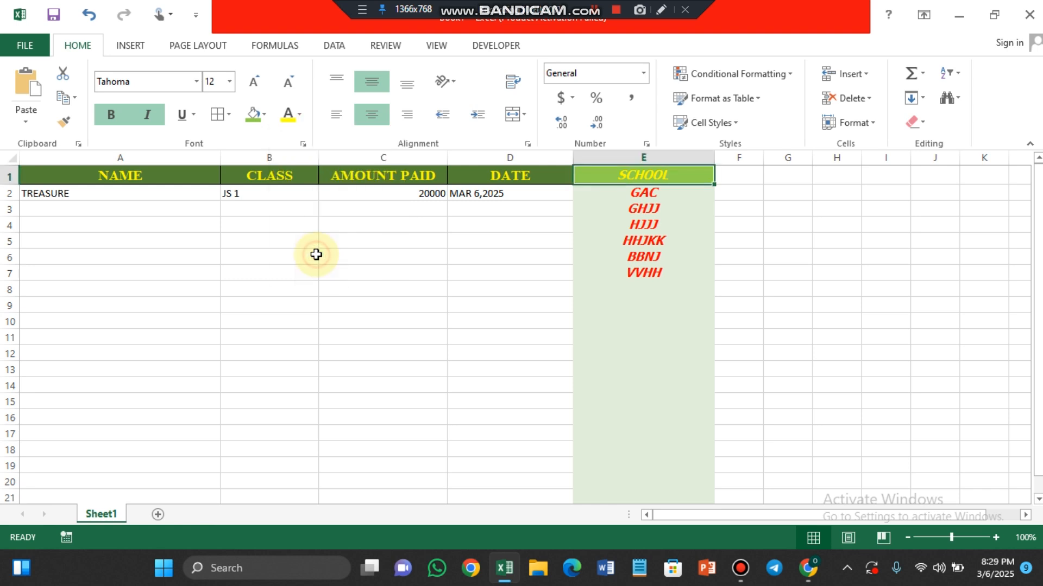
left_click(265, 115)
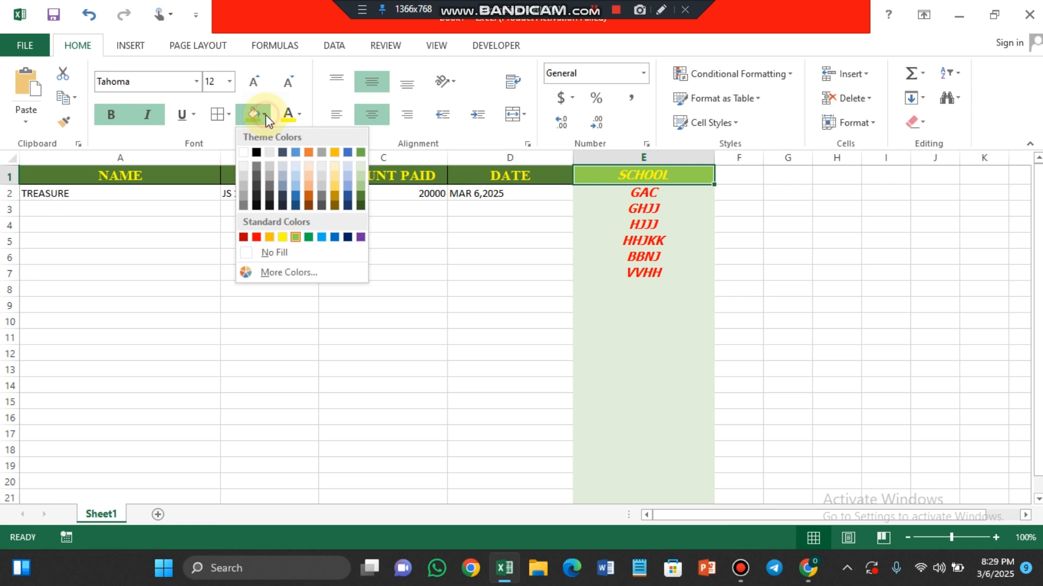
left_click(362, 204)
left_click(574, 372)
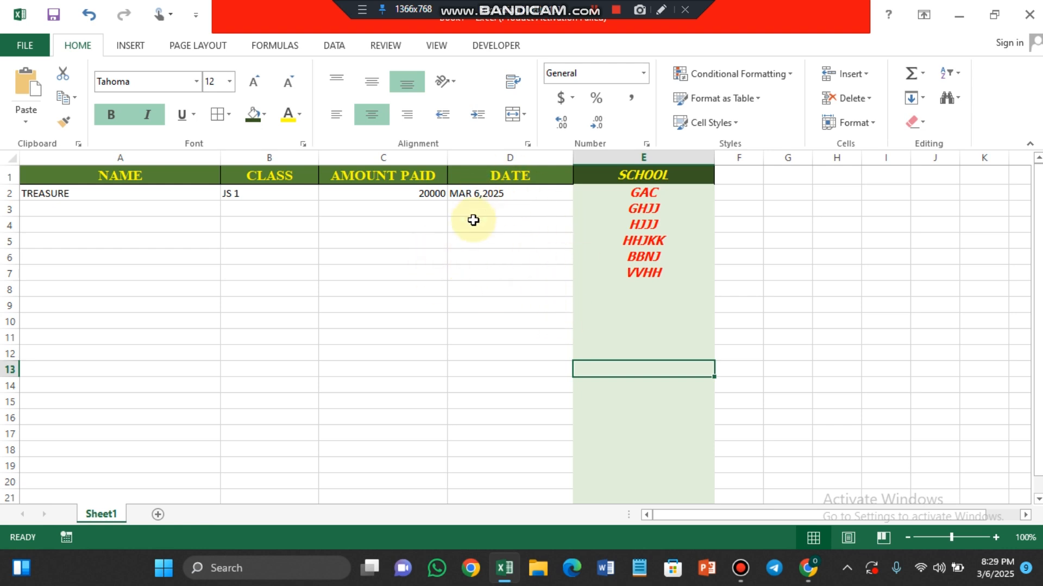
left_click(597, 18)
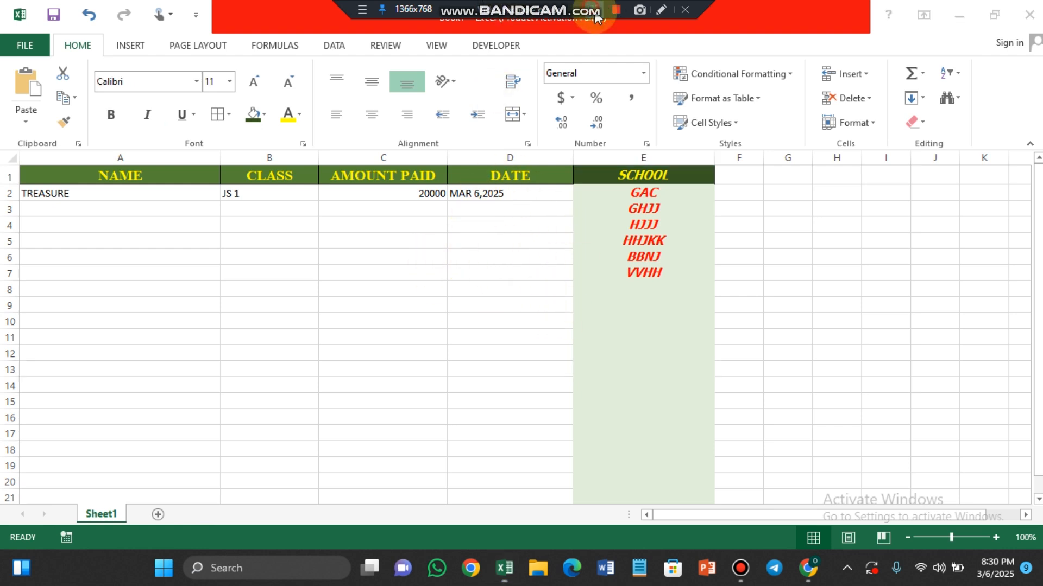
Try the Number format on the date entry in D2 and return the cell to General
left_click(489, 205)
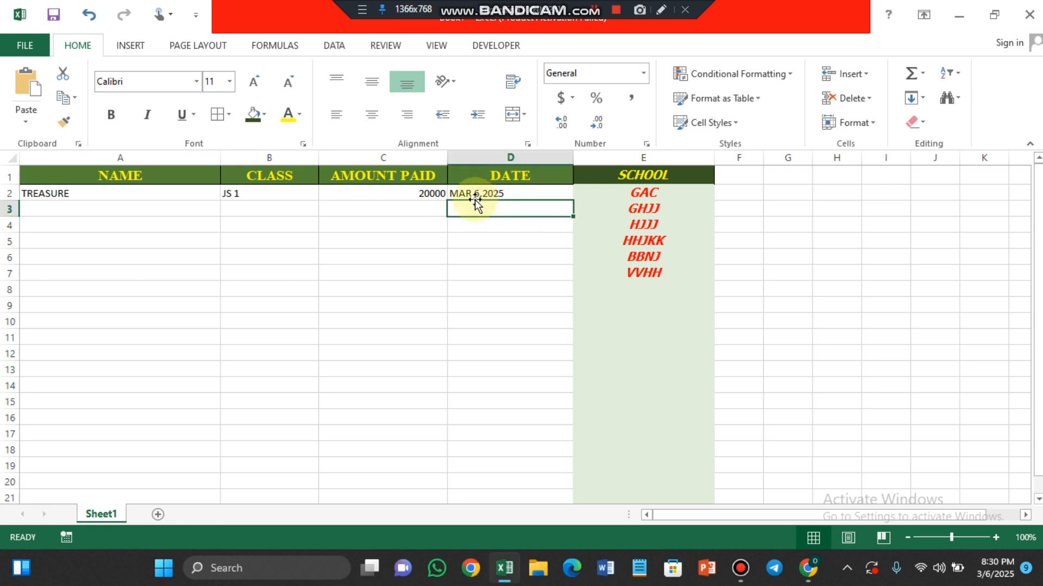
left_click(478, 195)
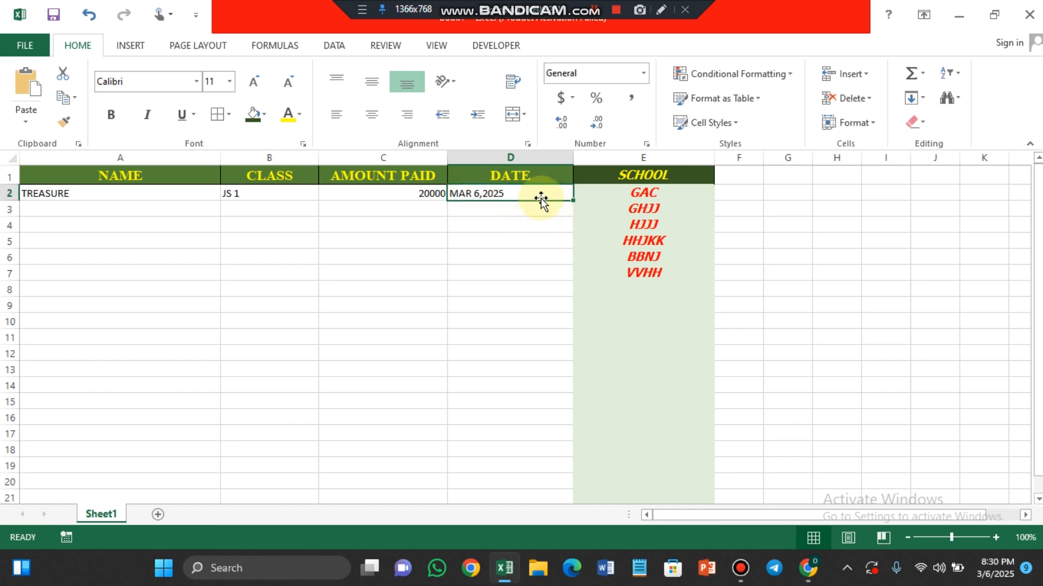
left_click(644, 74)
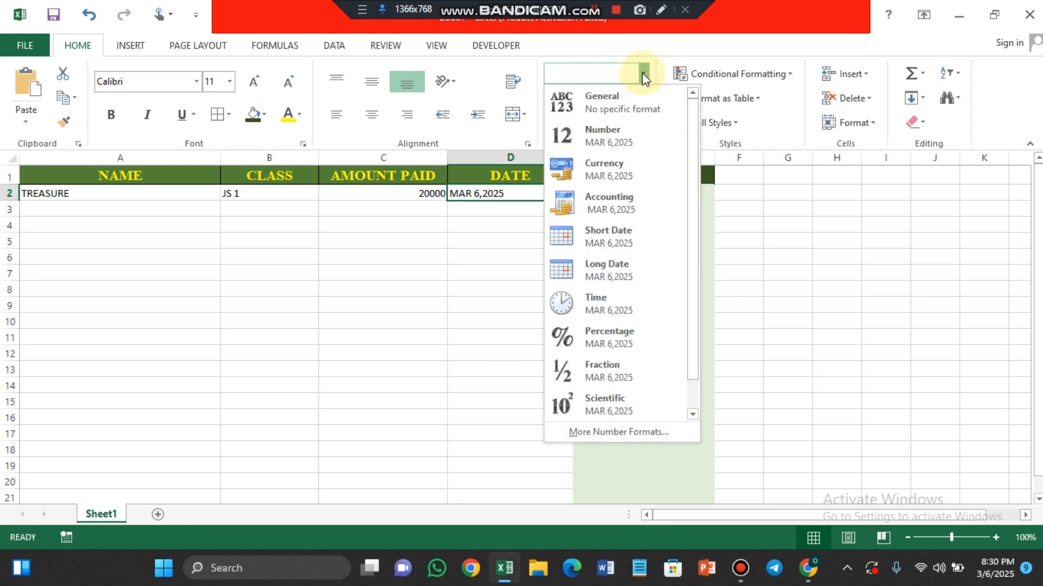
left_click(608, 131)
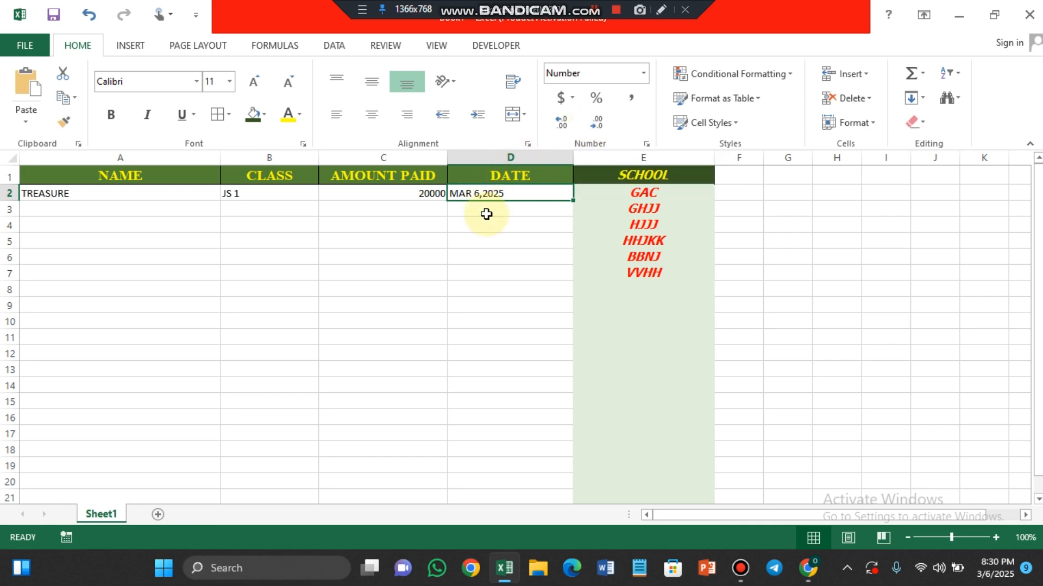
left_click(643, 71)
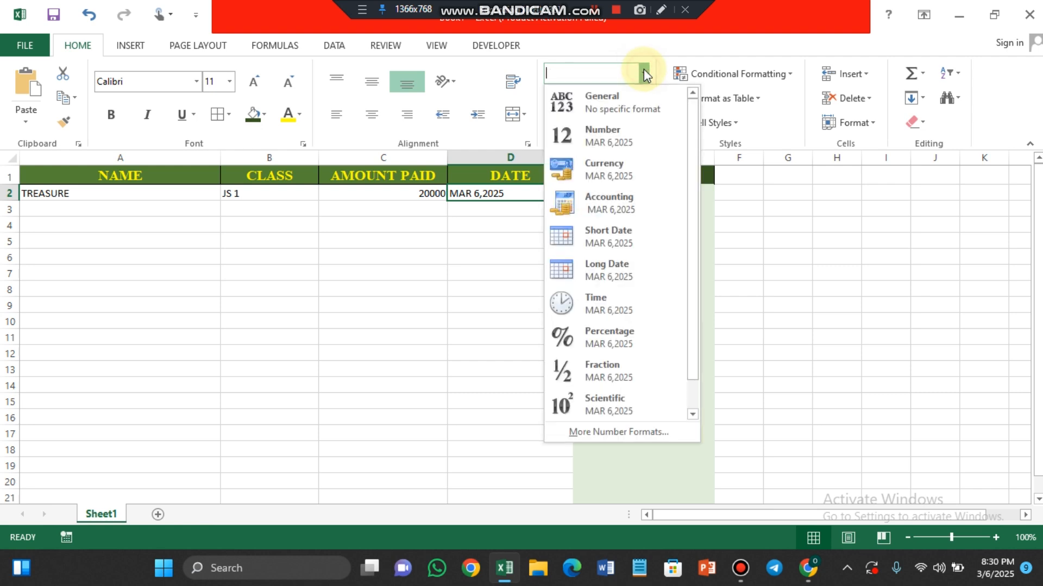
left_click(616, 104)
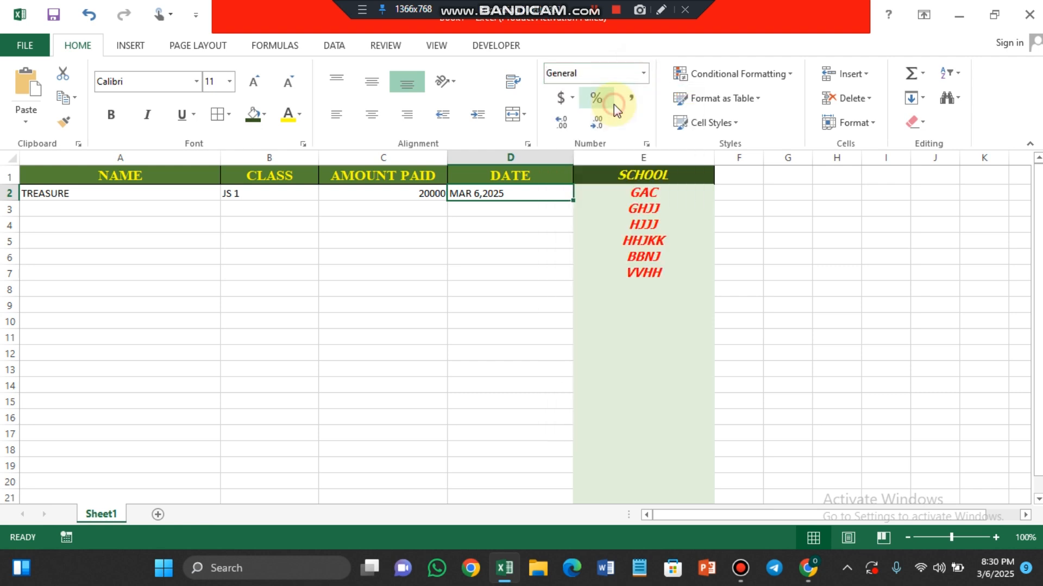
Try the Long Date format on cell D2 and set the cell to Short Date
left_click(643, 75)
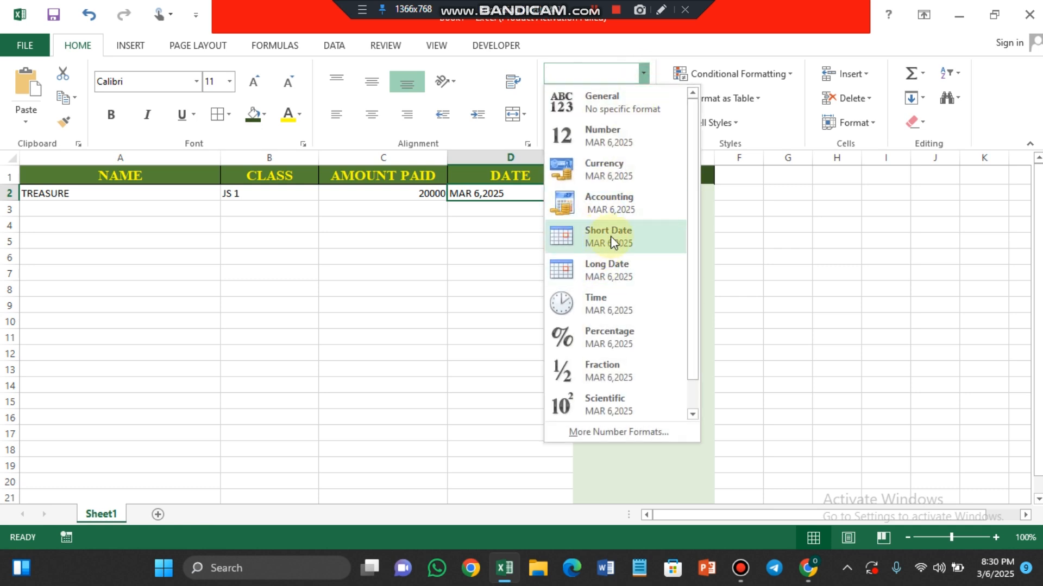
left_click(602, 269)
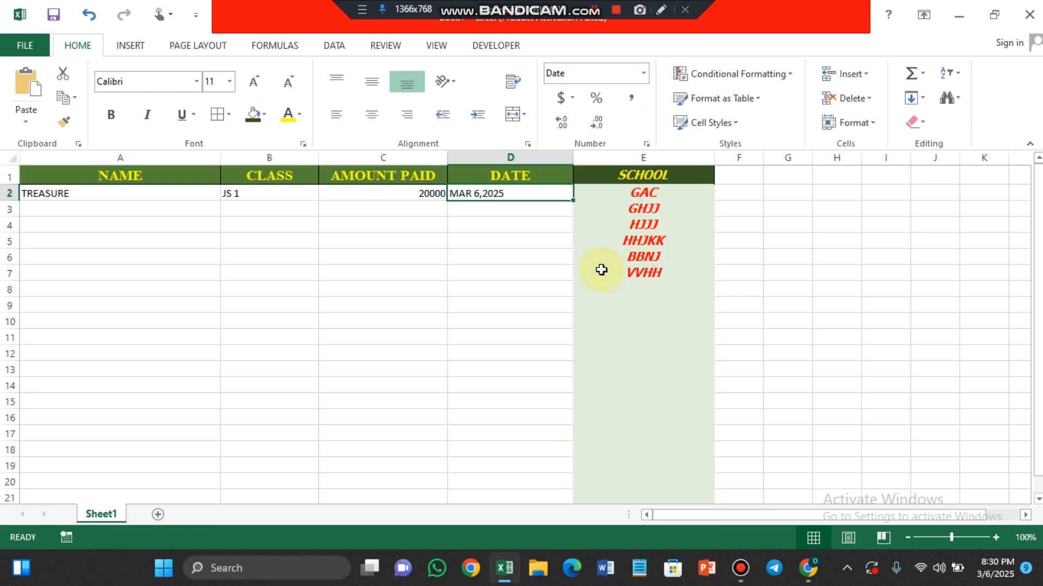
left_click(643, 73)
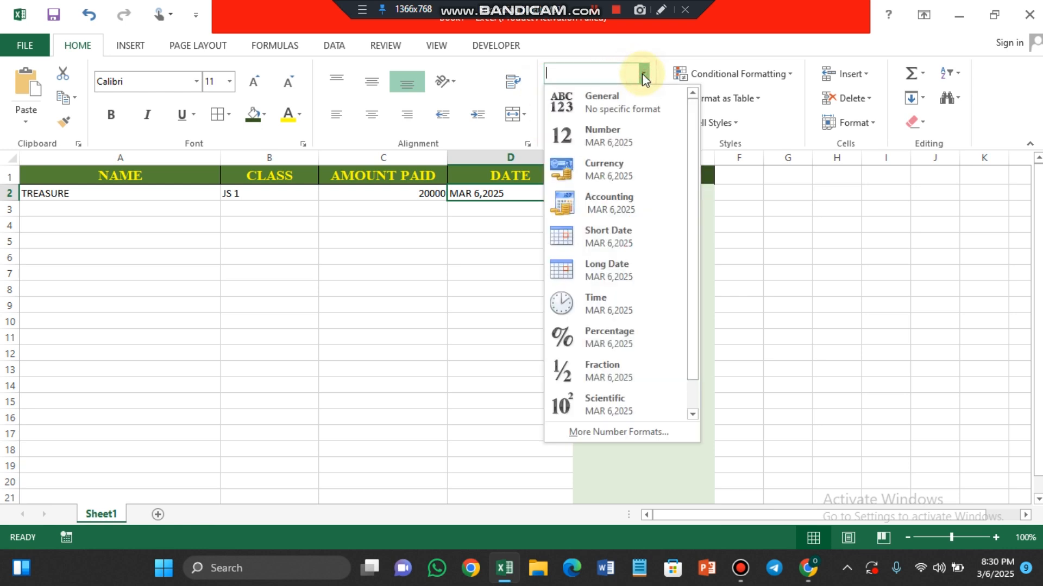
left_click(629, 235)
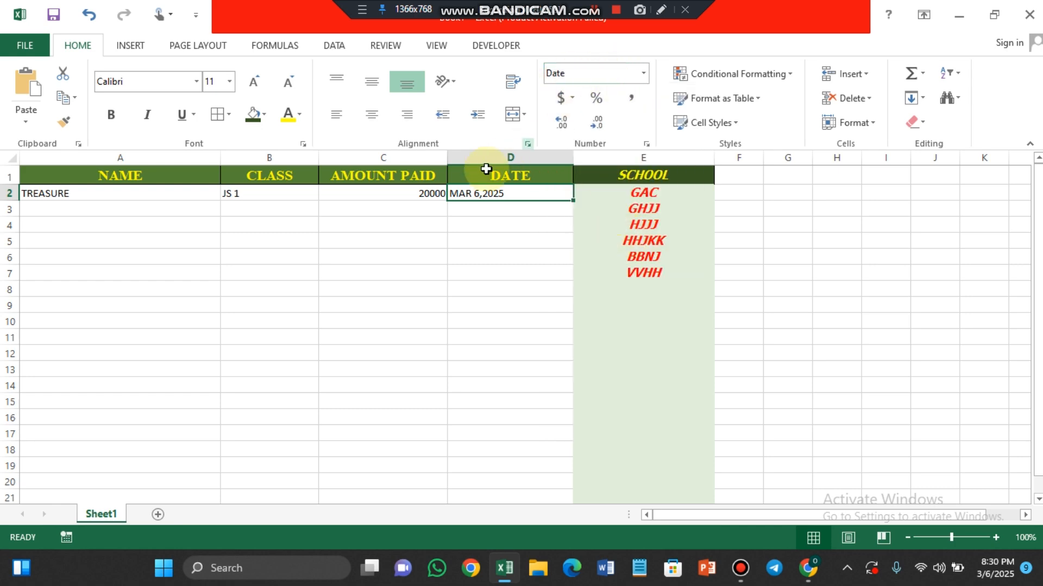
Enter the date 6/3/2025 in cell D3 of the DATE column
left_click(491, 211)
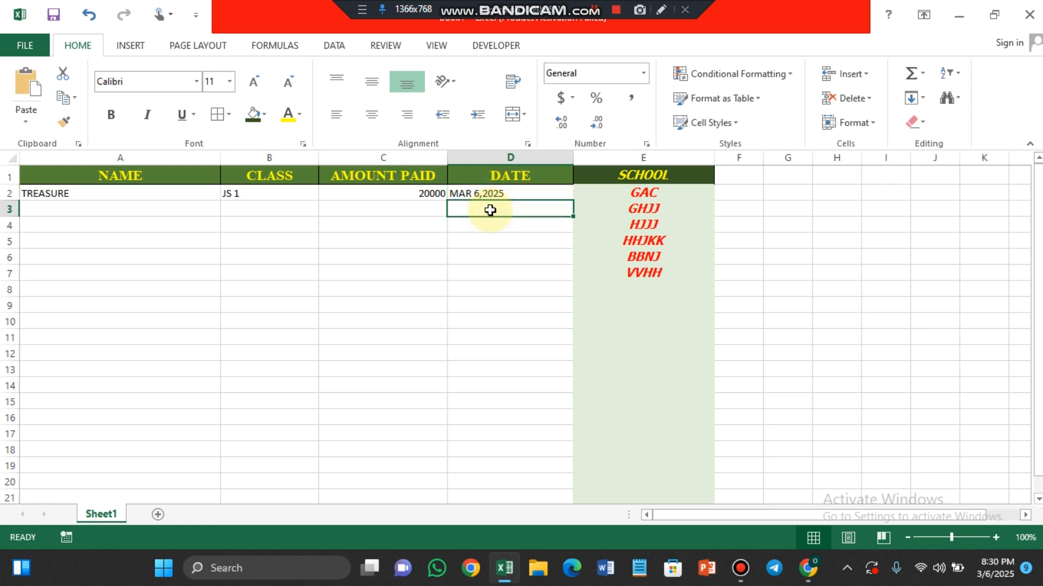
type("12")
key("BackSpace")
key("BackSpace")
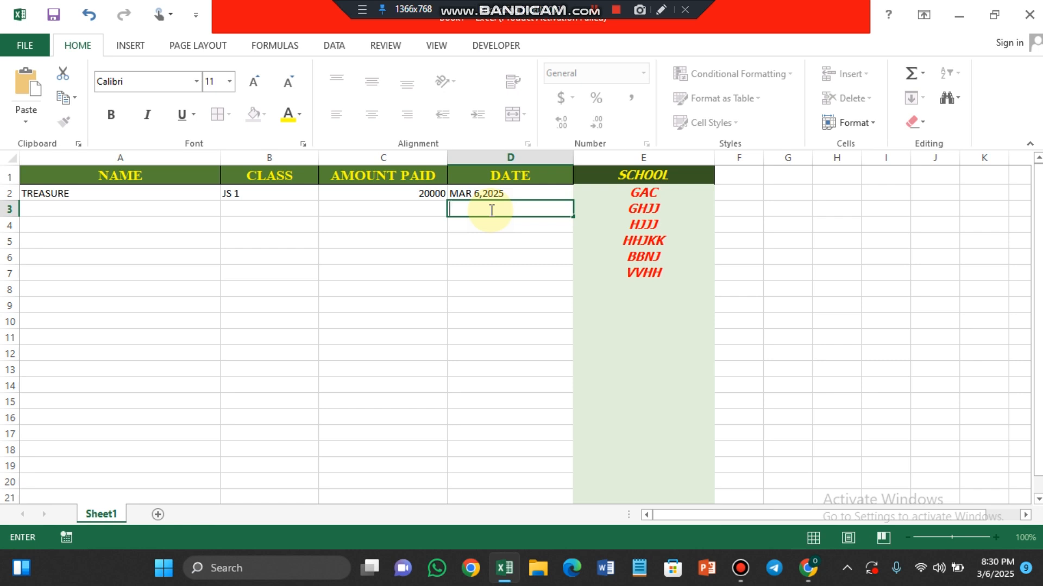
type("6/3/2025")
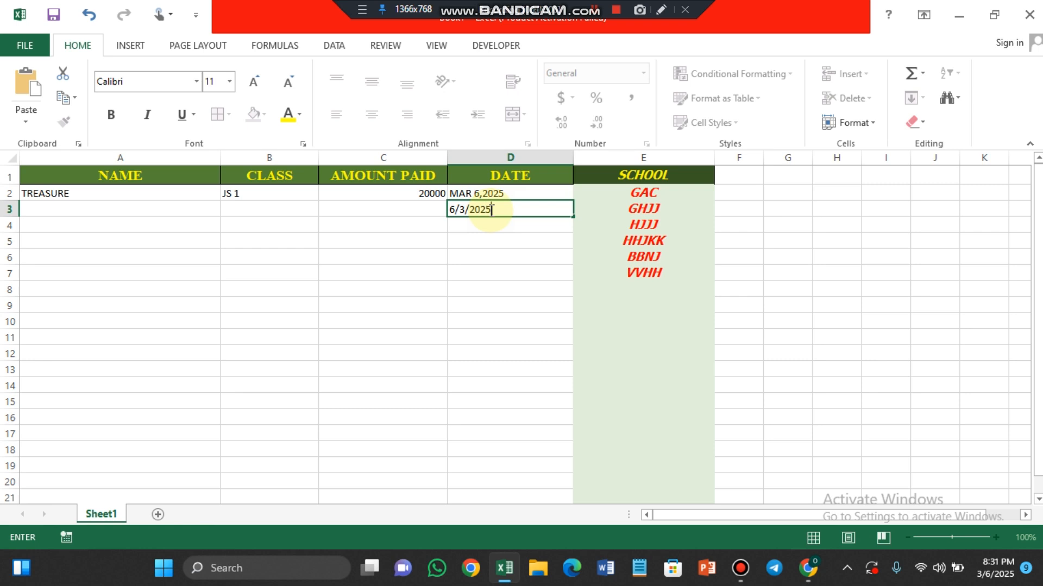
left_click(490, 239)
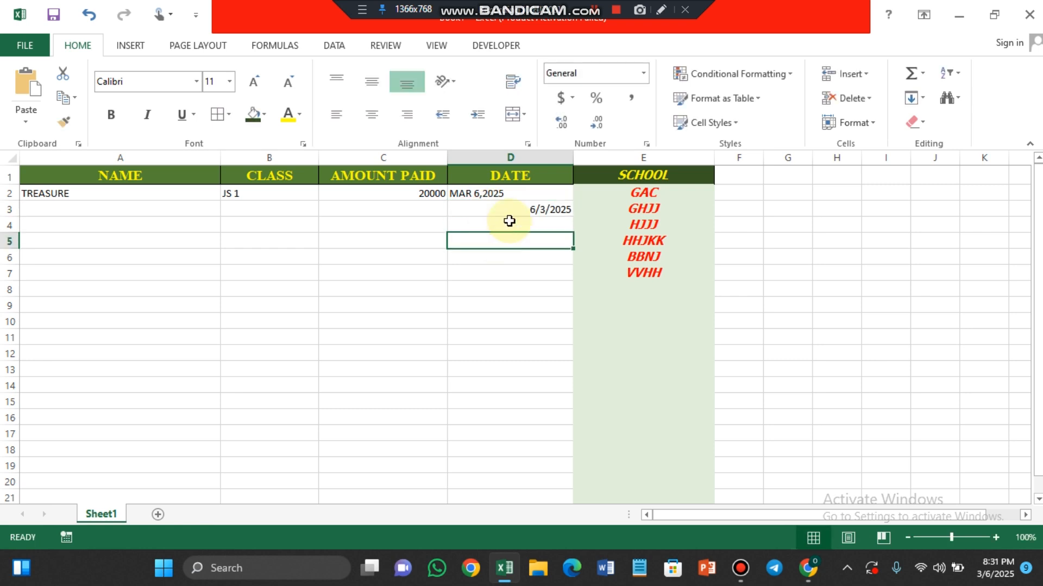
Try the Short Date format on the date in D3 and set it to Long Date
left_click(513, 208)
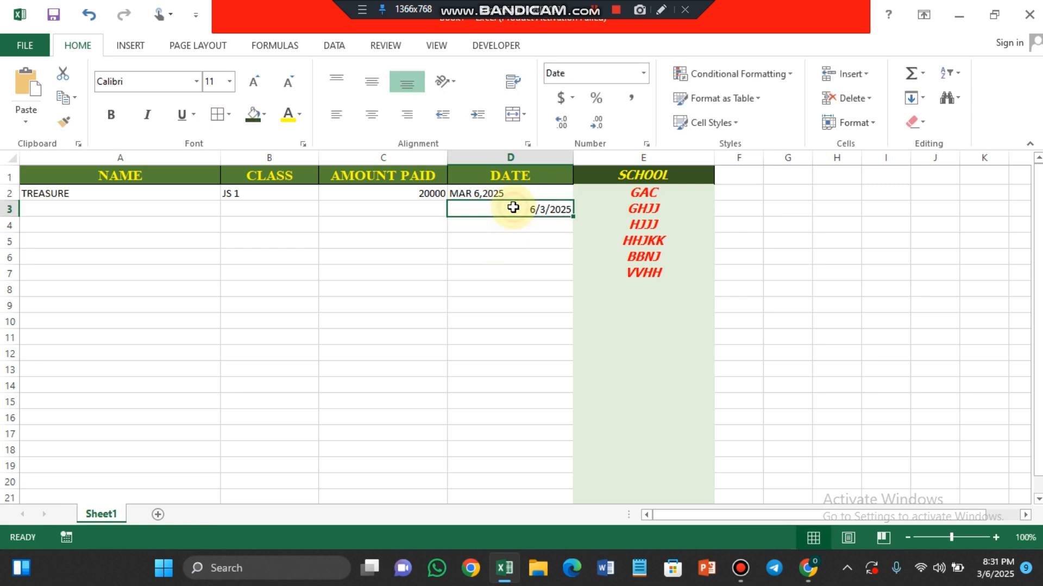
left_click(643, 73)
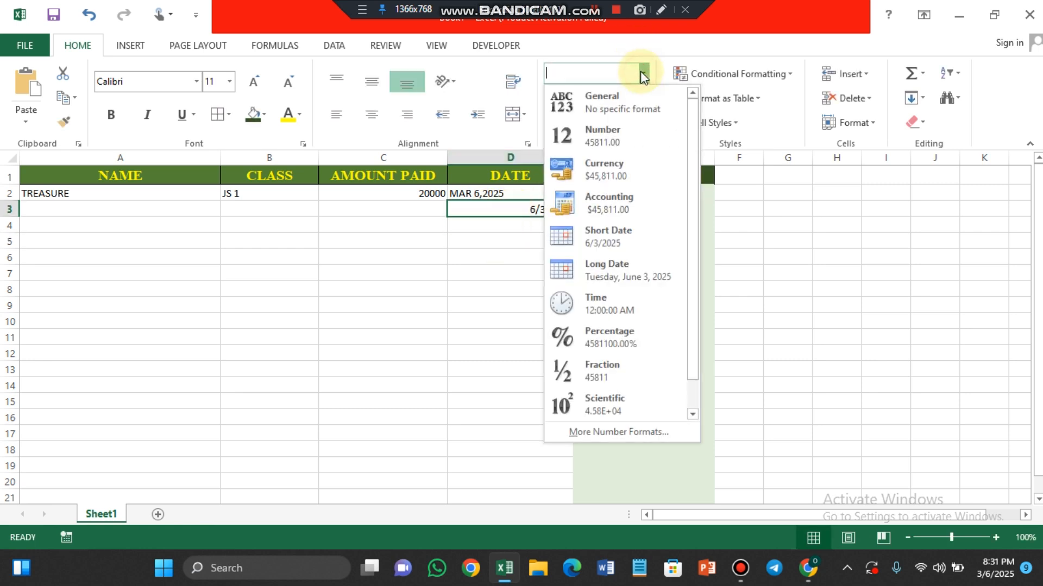
left_click(607, 236)
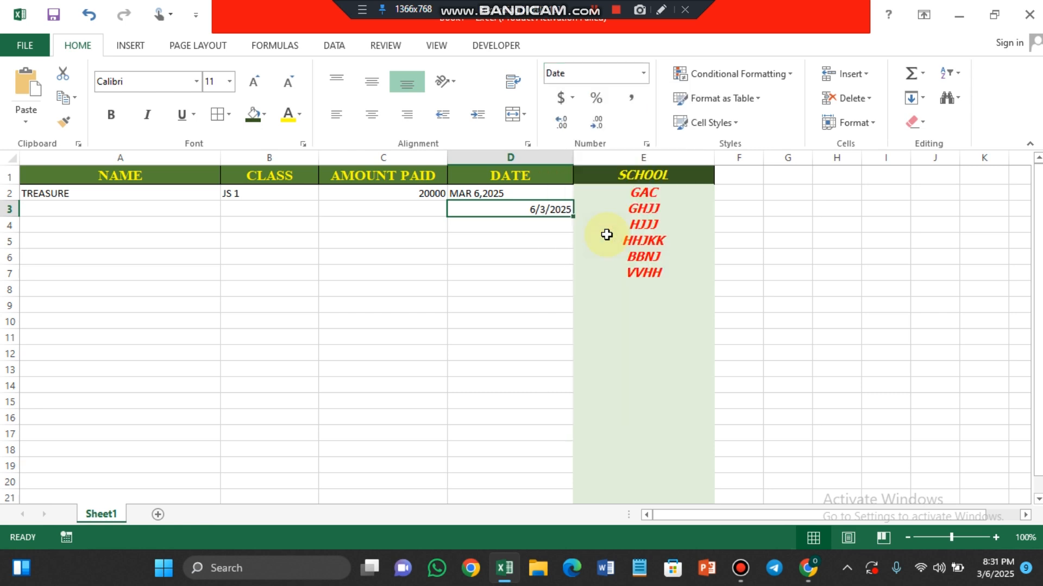
left_click(642, 73)
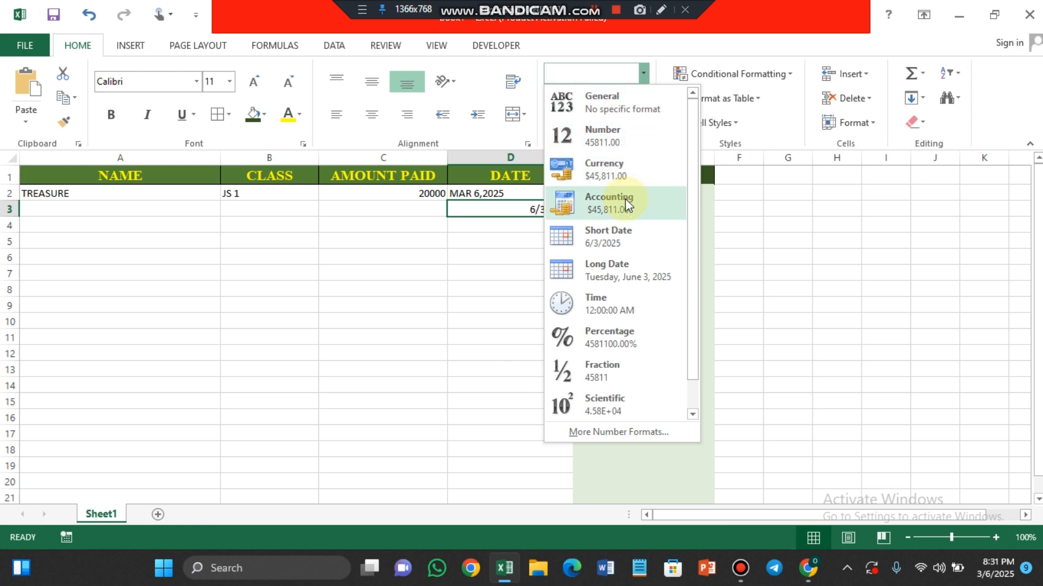
left_click(610, 278)
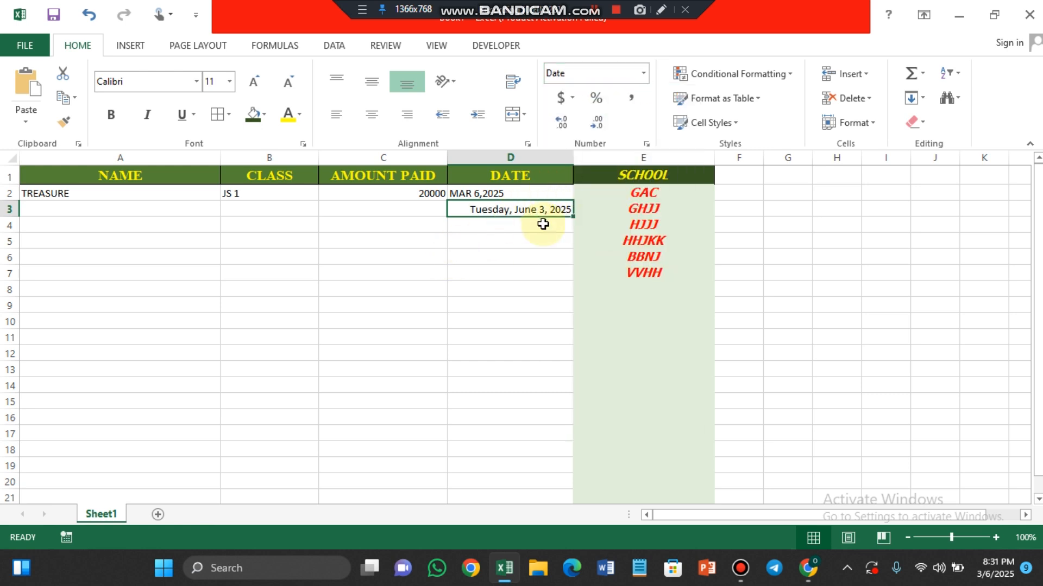
Apply the percent style to the amount in C2
left_click(643, 73)
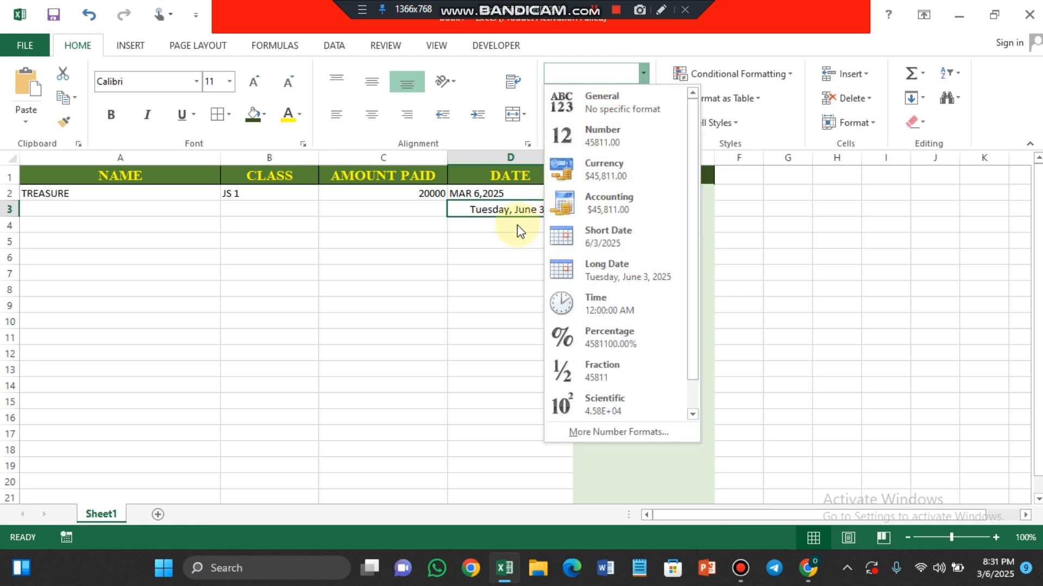
left_click(505, 235)
left_click(420, 195)
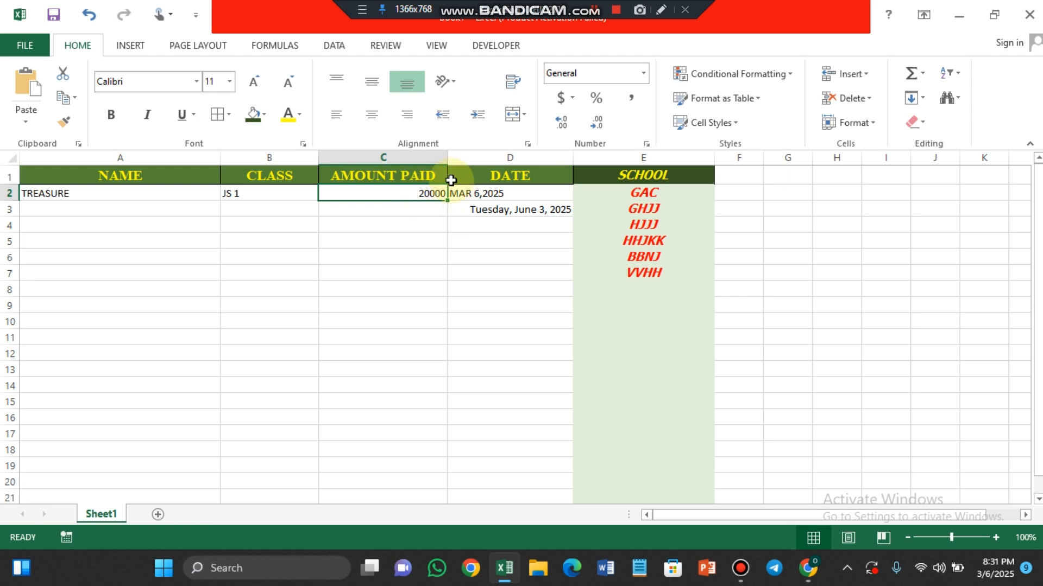
left_click(594, 102)
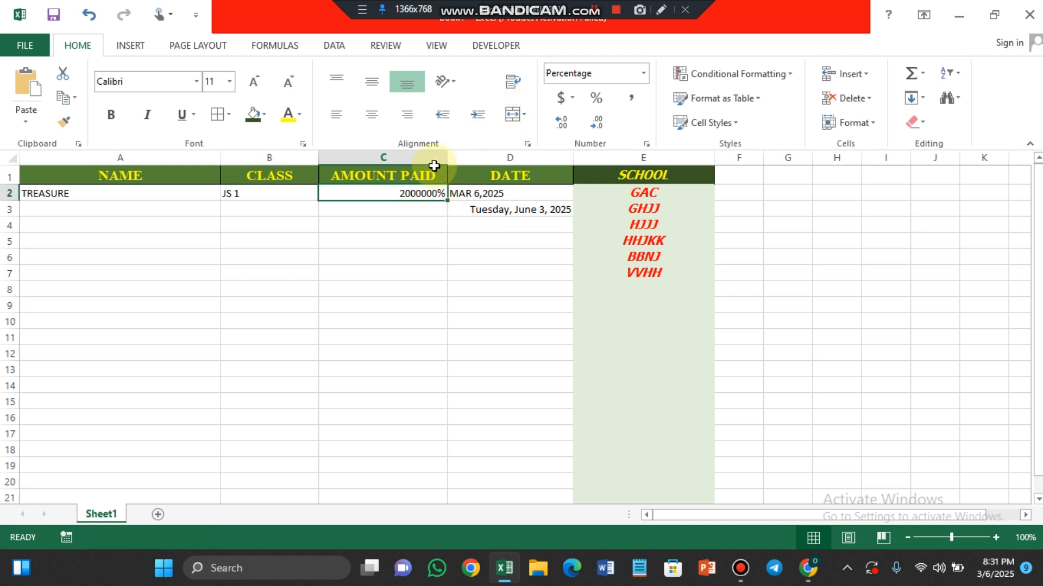
Enter 100 in cell C3 of the AMOUNT PAID column and format it as a percentage
left_click(415, 208)
type("100")
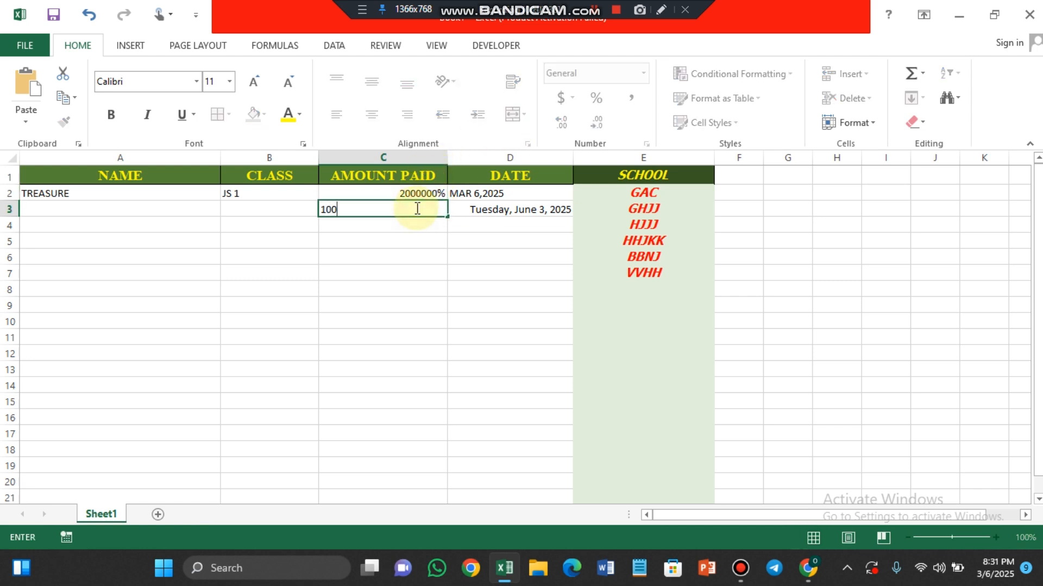
left_click(406, 270)
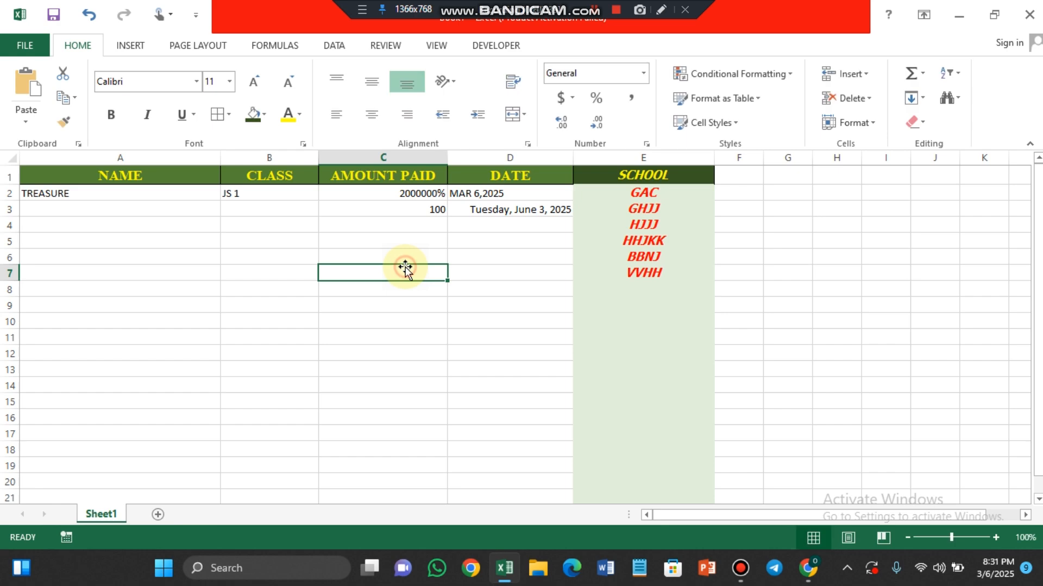
left_click(388, 209)
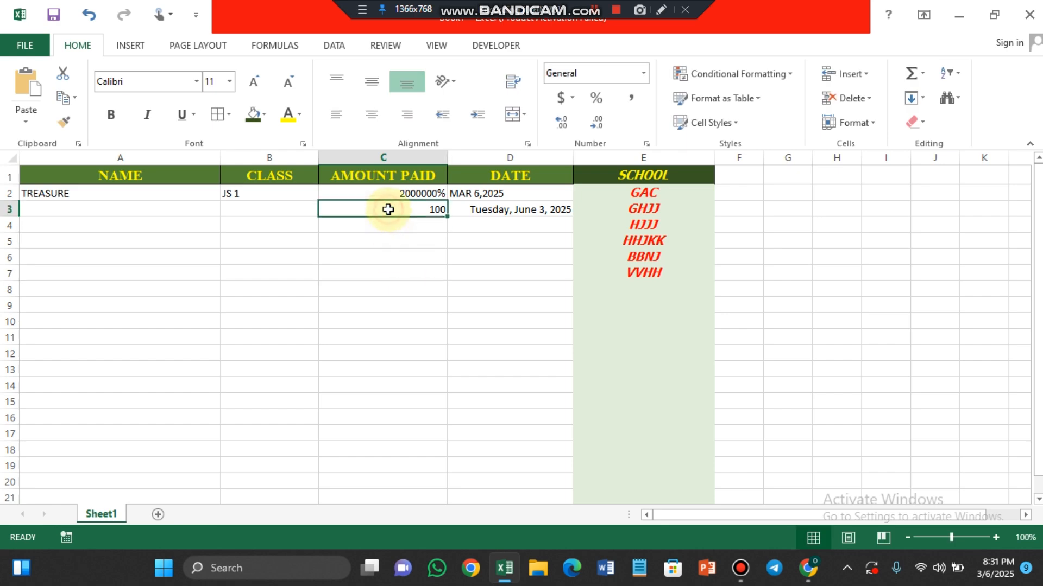
left_click(595, 98)
Enter 23 in cell C4 and apply the $ English (United States) accounting format to it
left_click(391, 227)
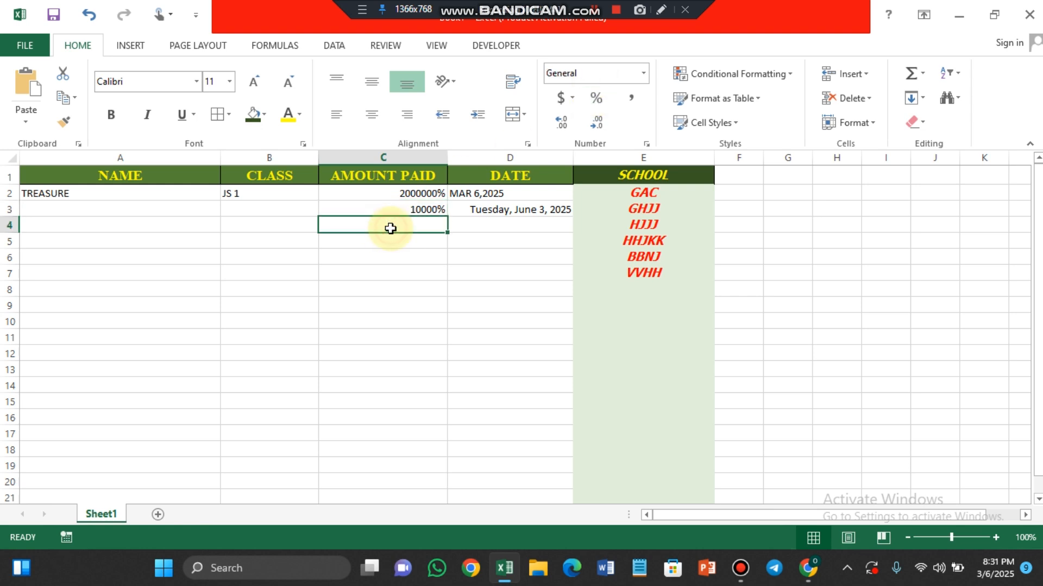
type("23")
left_click(393, 257)
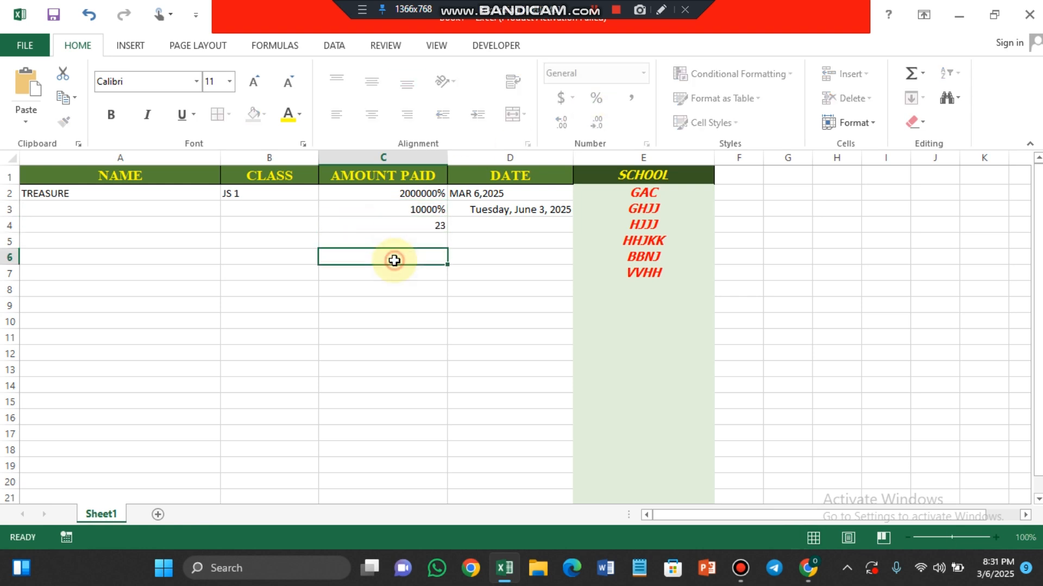
left_click(411, 227)
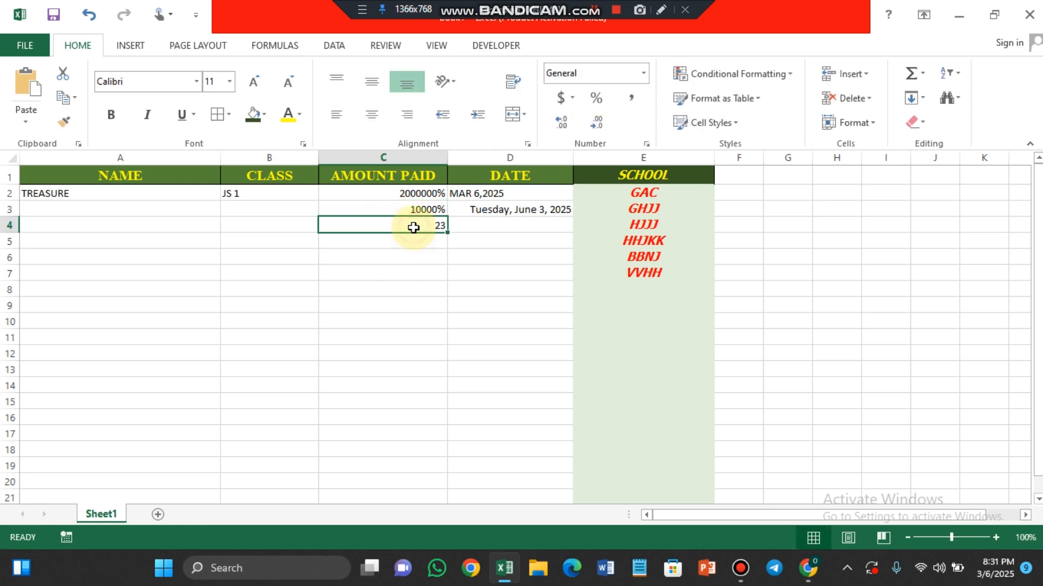
left_click(572, 99)
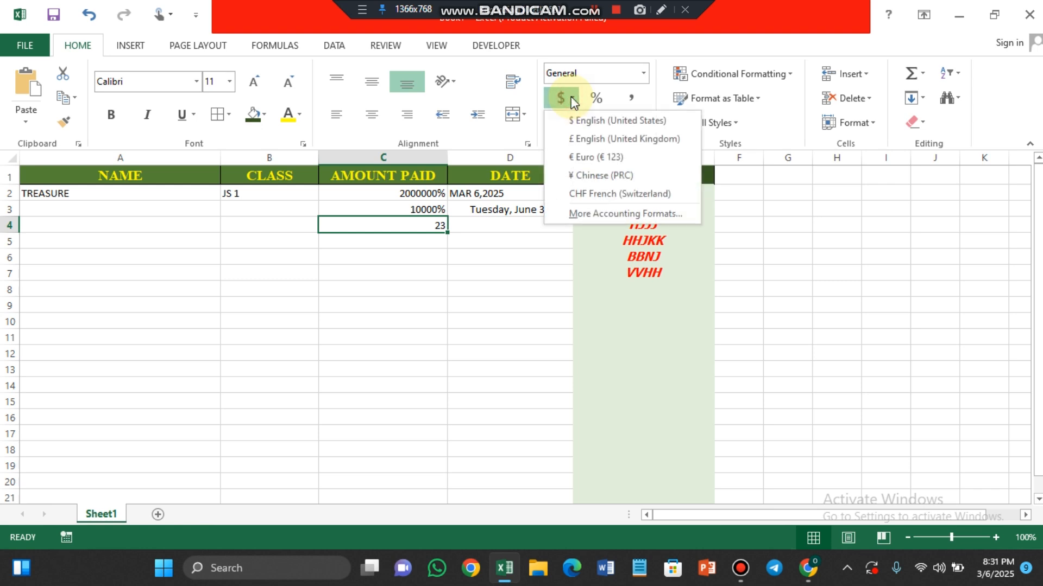
left_click(593, 120)
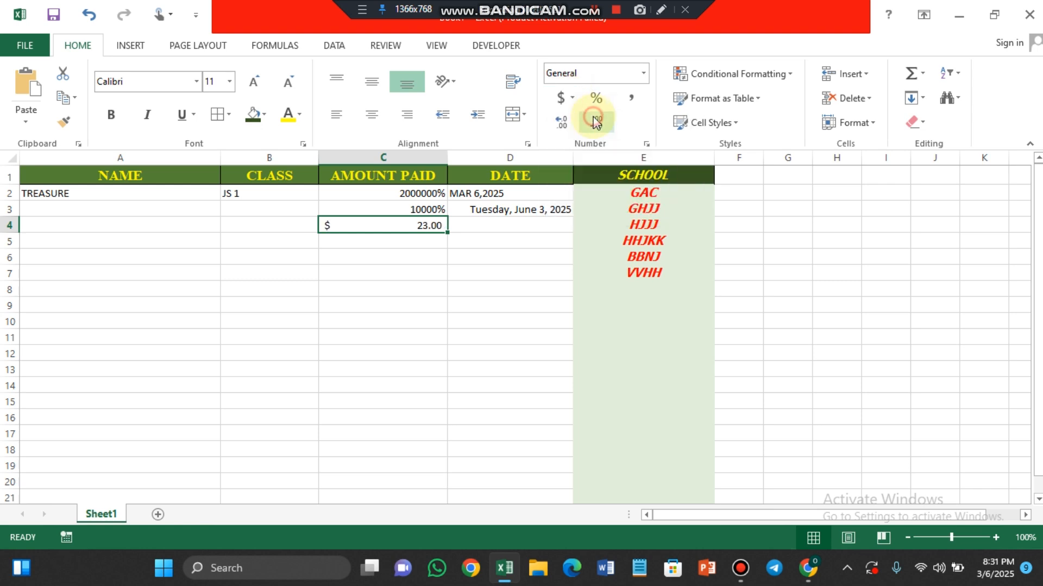
left_click(399, 239)
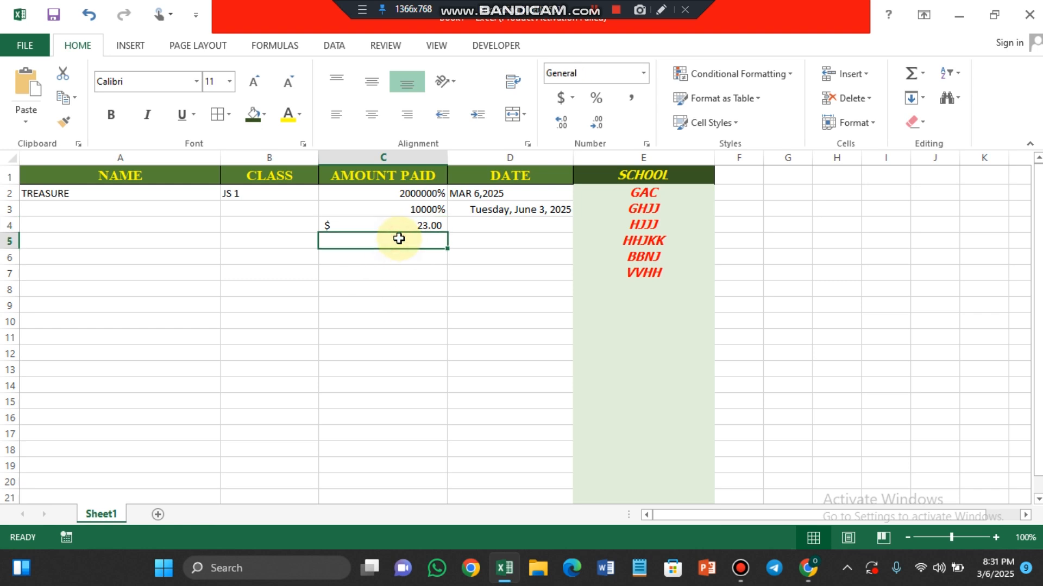
Replace the amount in C2 with 3000 as a percentage and reapply the percent style to the cell
left_click(419, 197)
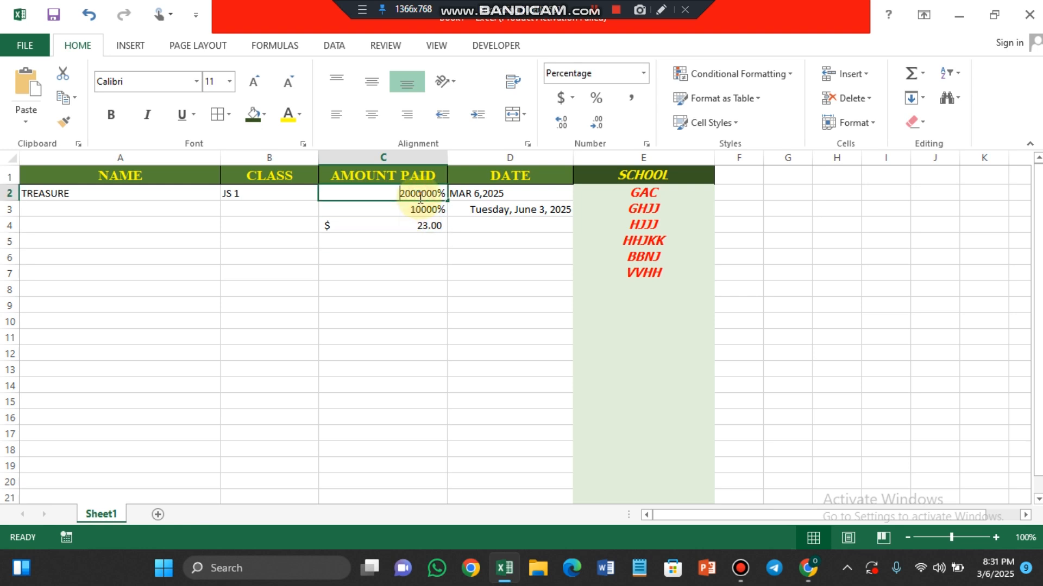
type("3000")
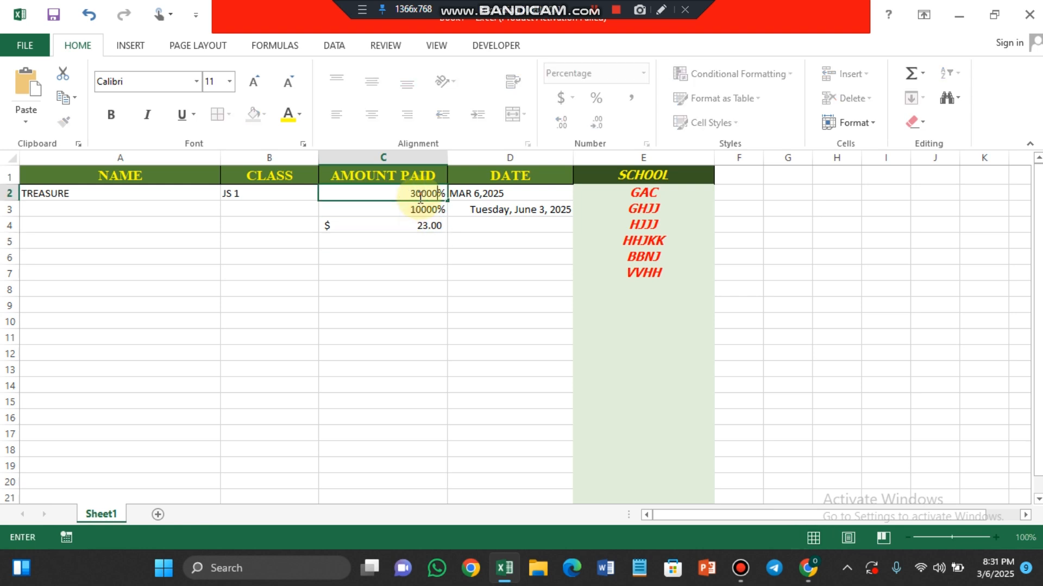
left_click(366, 307)
left_click(435, 190)
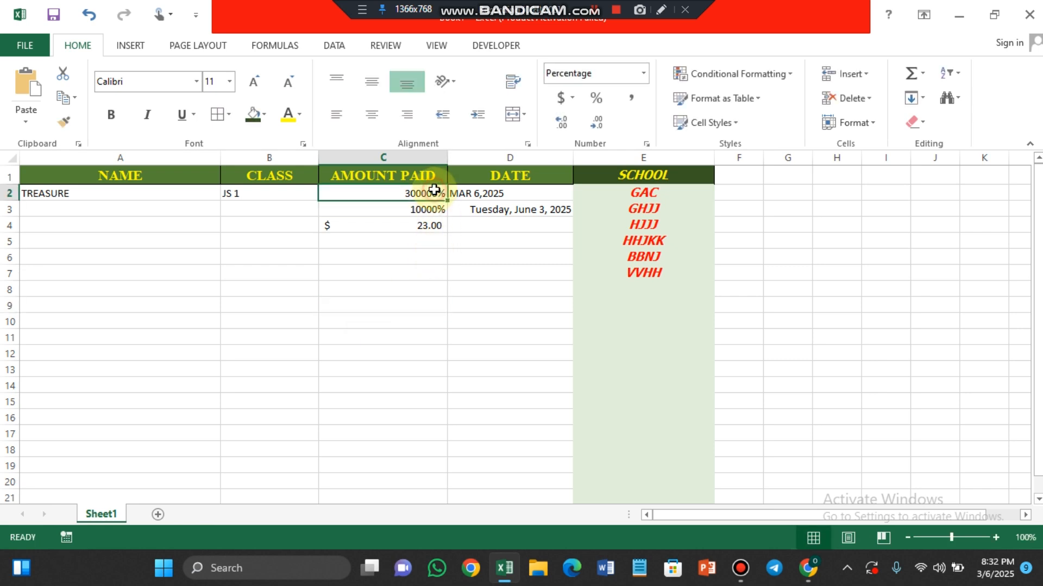
left_click(596, 98)
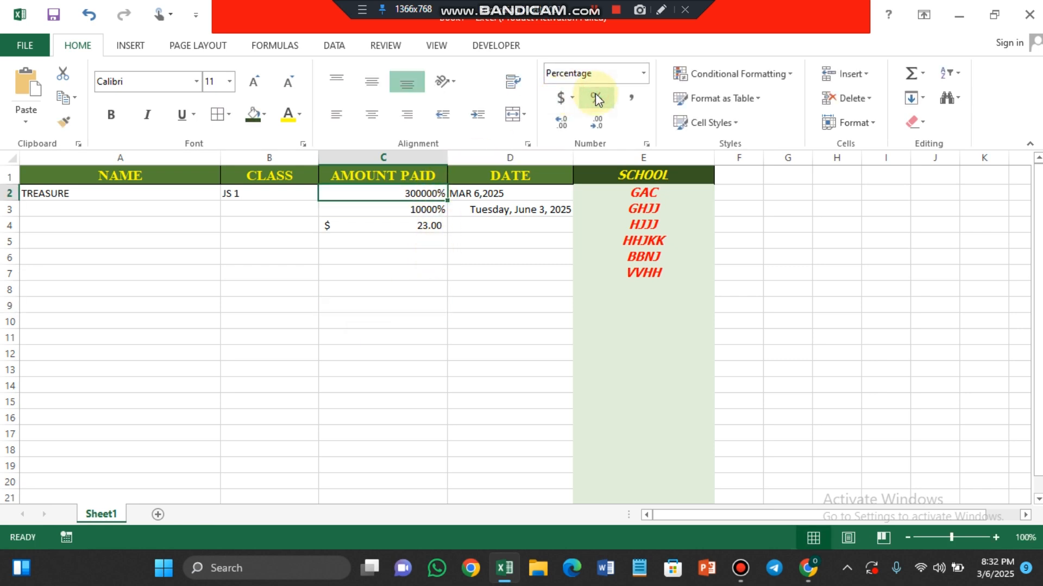
left_click(429, 240)
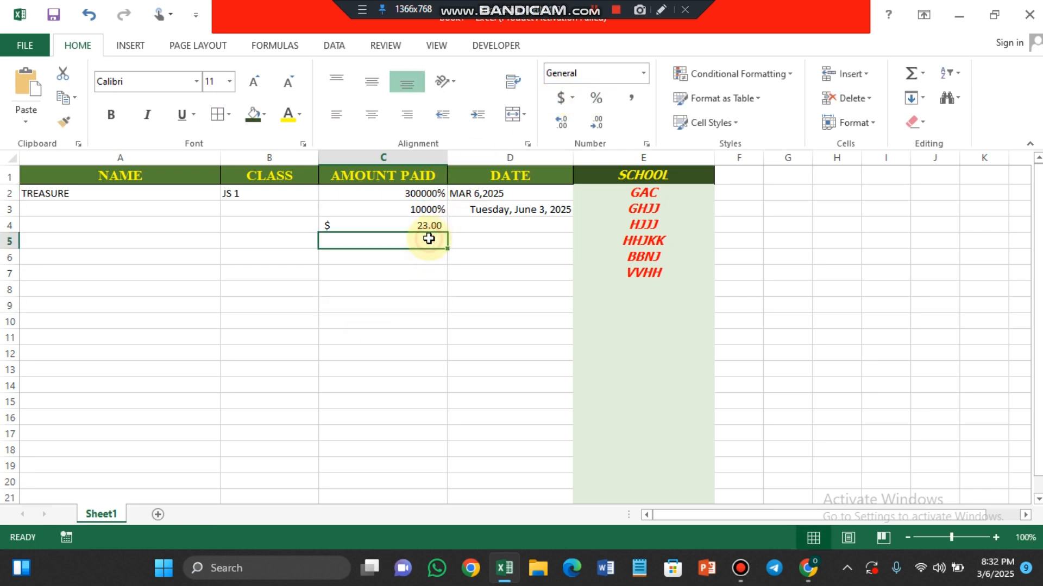
Apply the Number format to the amount in C2
left_click(422, 196)
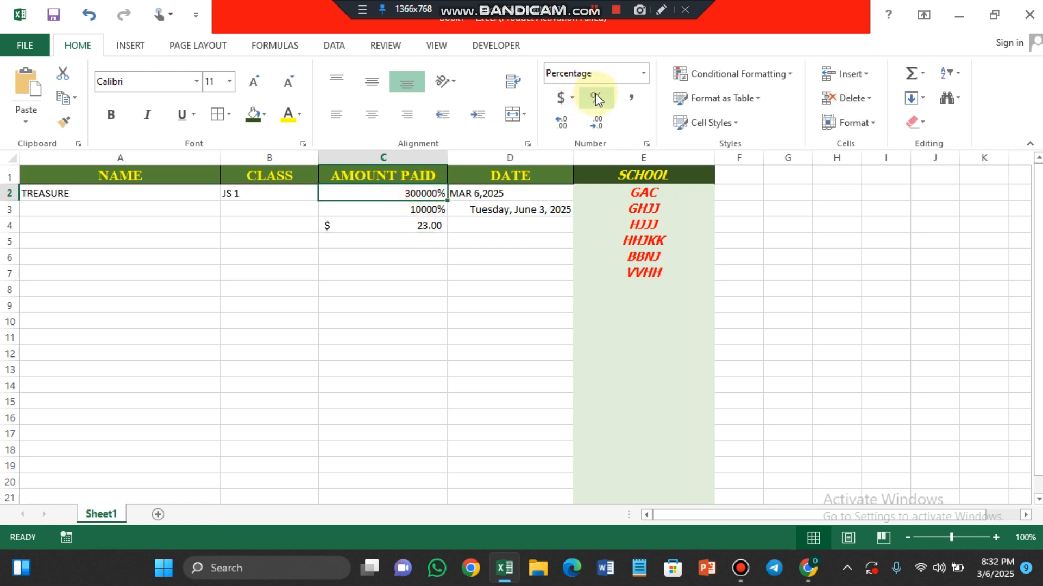
left_click(644, 80)
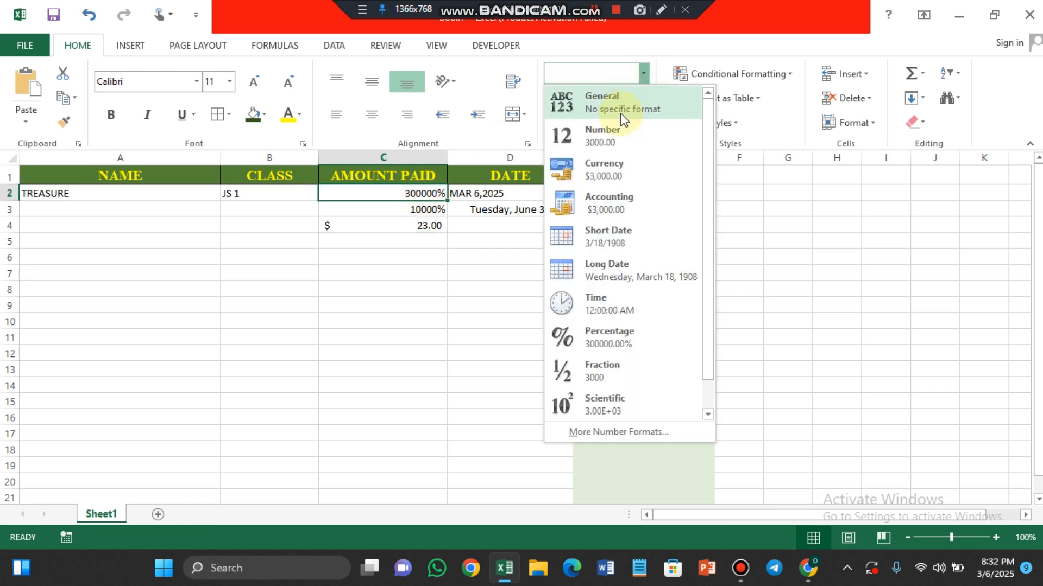
left_click(608, 142)
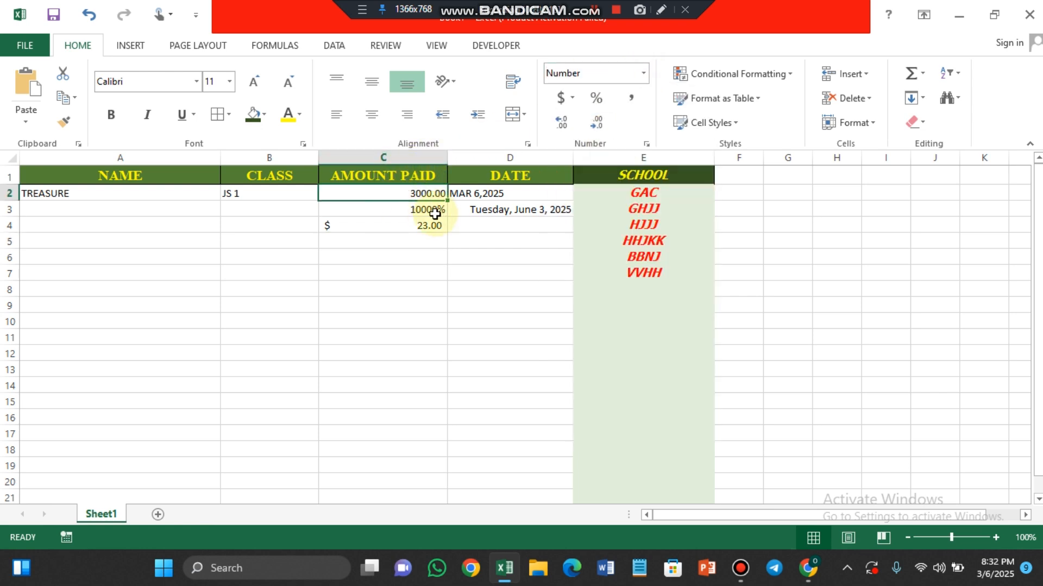
Set cell C2 to the General format and replace its amount with 300000
left_click(640, 75)
left_click(623, 107)
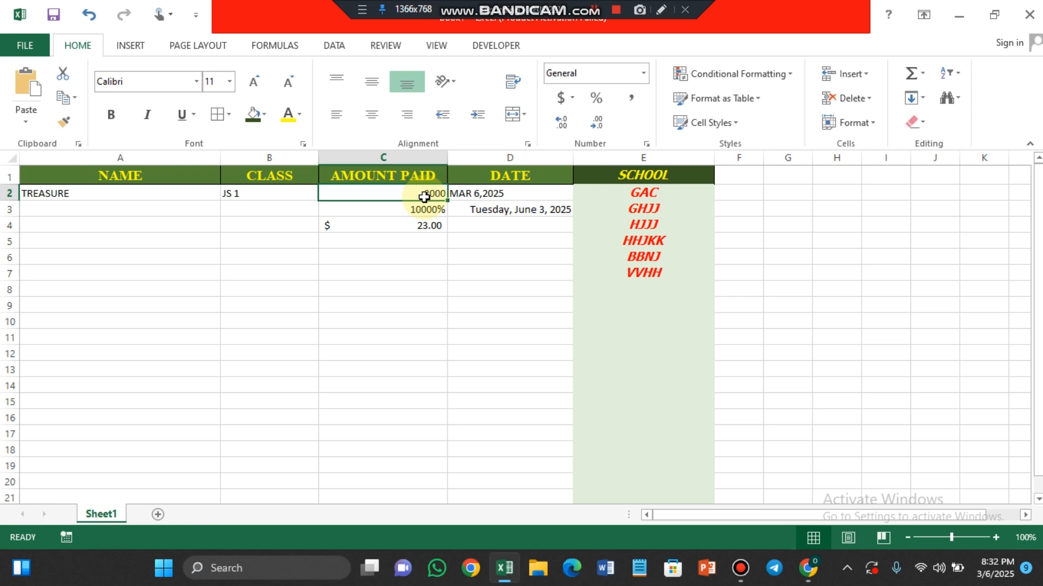
type("3")
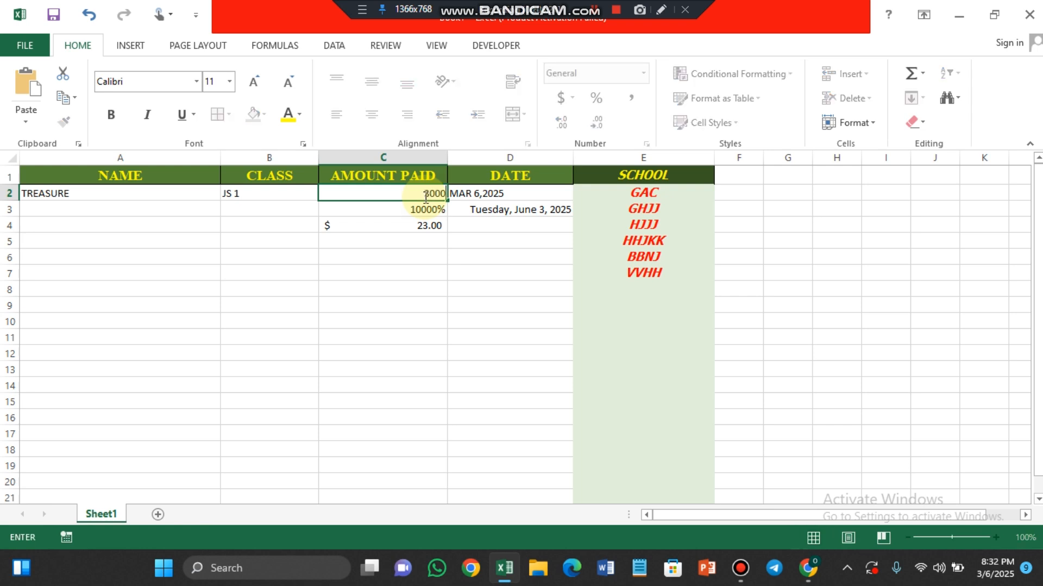
left_click(366, 300)
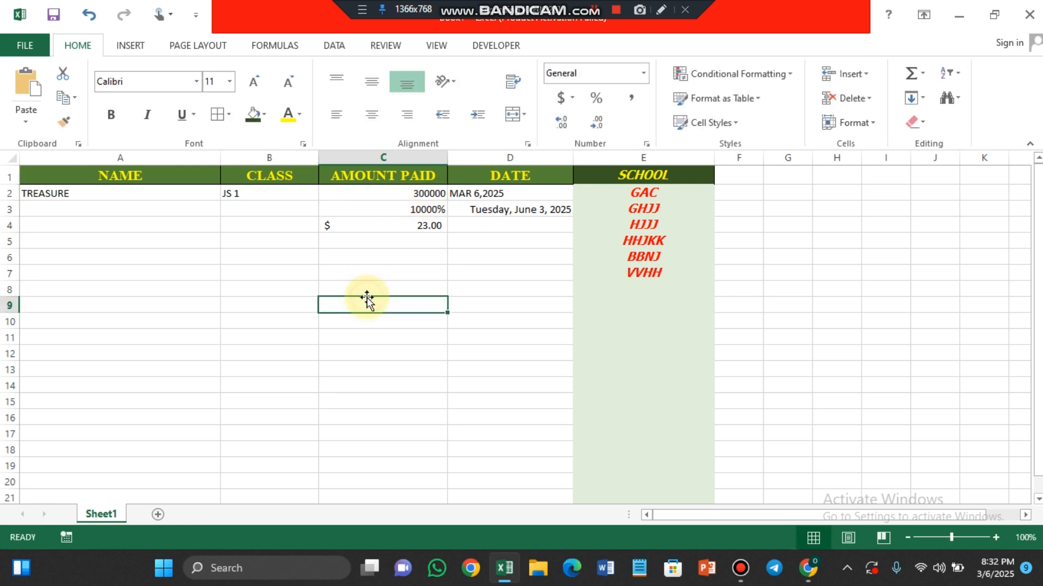
left_click(429, 194)
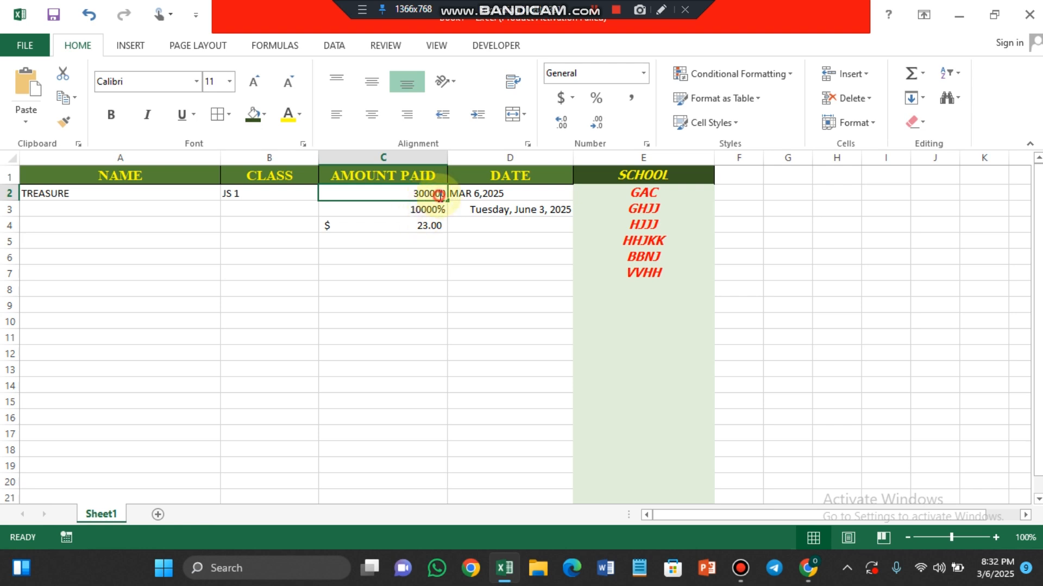
double_click(441, 194)
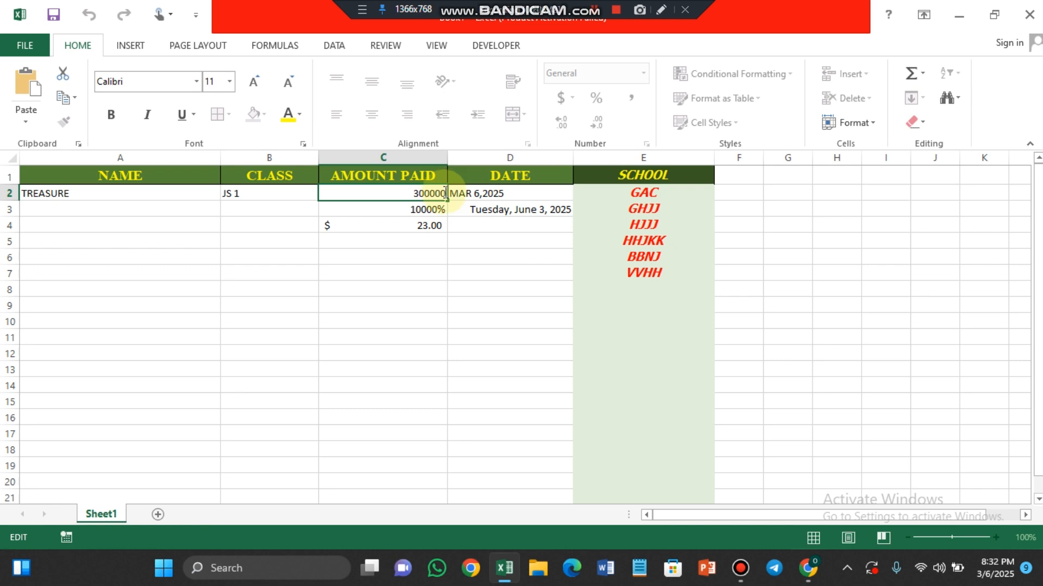
left_click(444, 193)
key("BackSpace")
key("BackSpace")
left_click(410, 226)
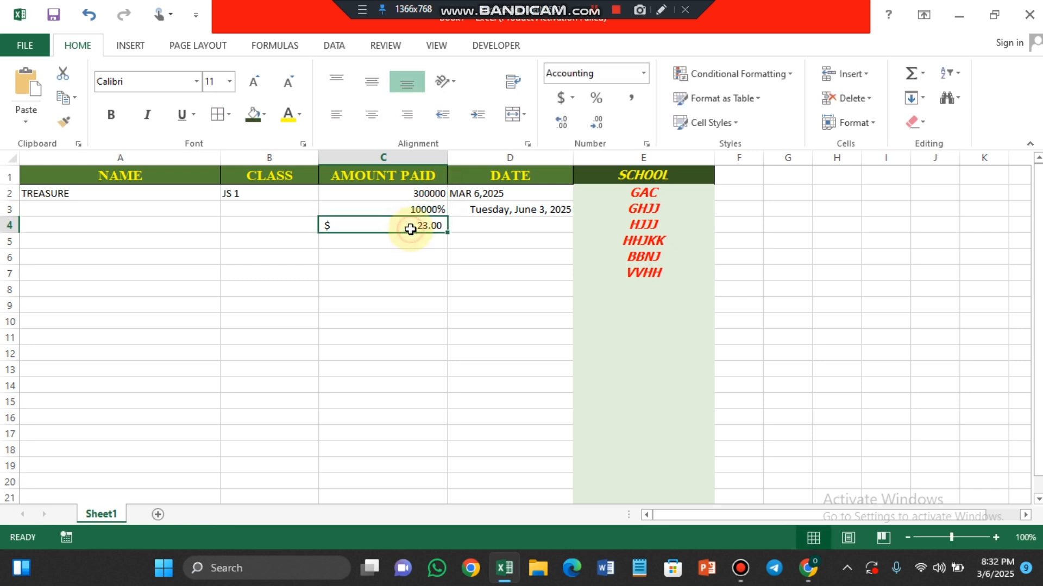
Apply the comma style to the amount in C2 to show a thousands separator and two decimals
left_click(435, 194)
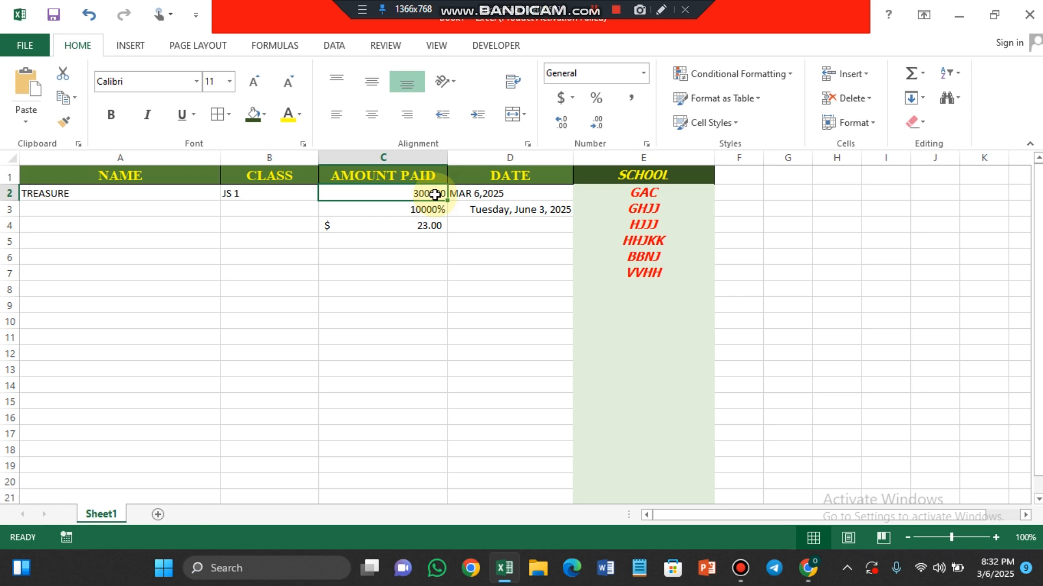
left_click(561, 121)
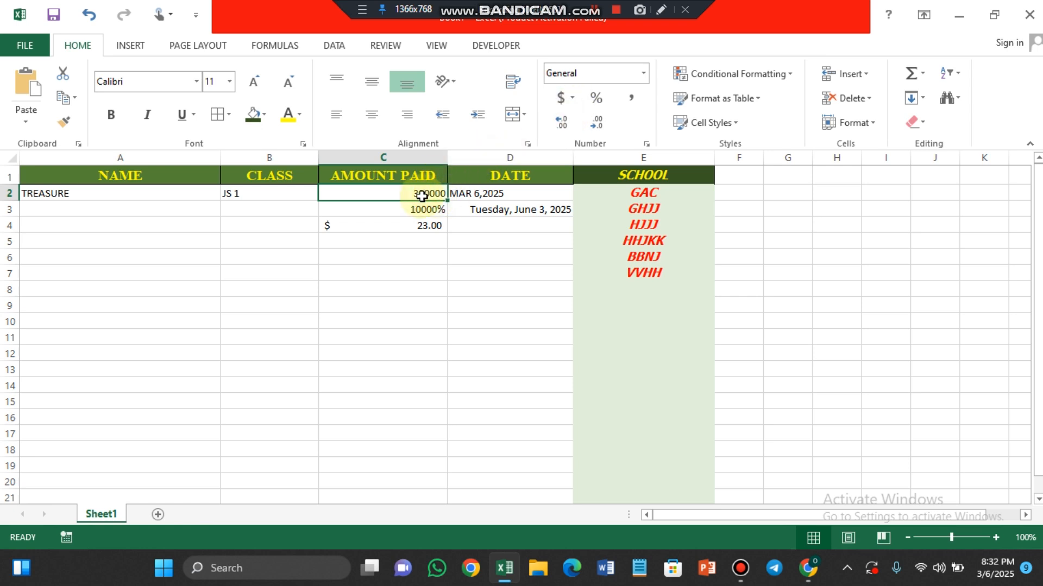
left_click(633, 98)
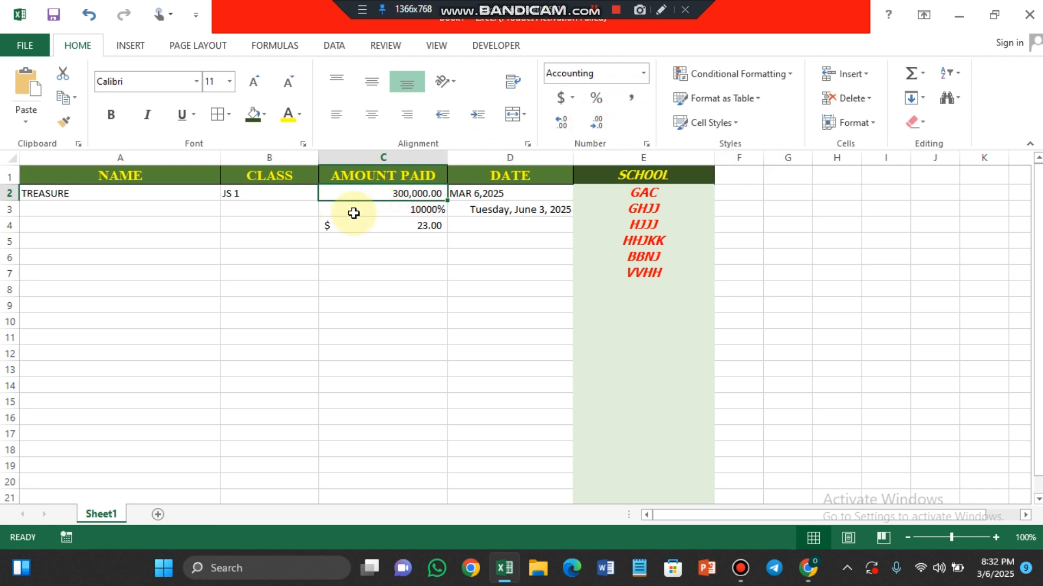
Enter 10000000 in cell C5 and increase its decimals to one place
left_click(427, 240)
type("10000000")
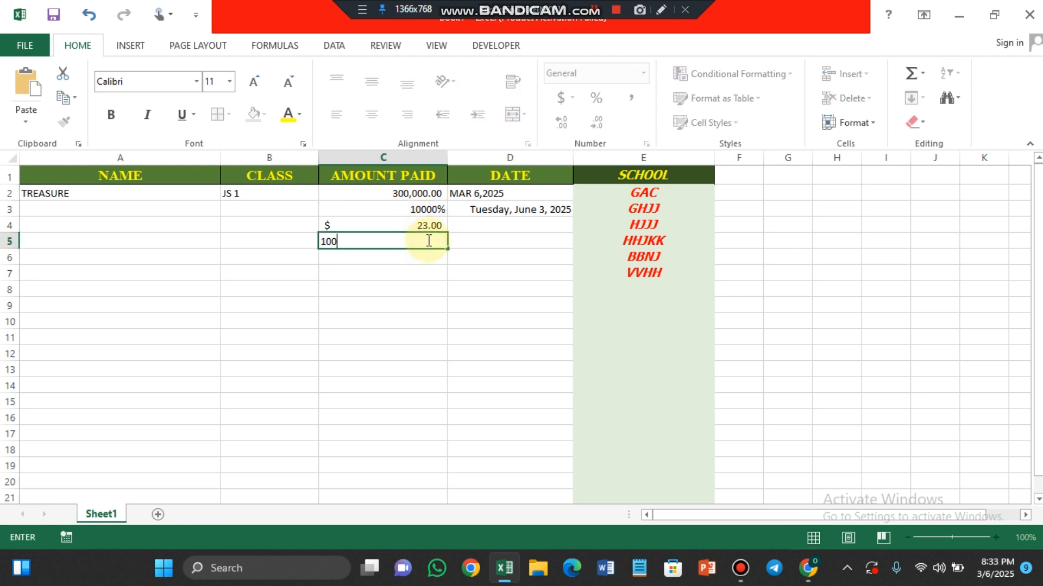
left_click(383, 290)
left_click(365, 239)
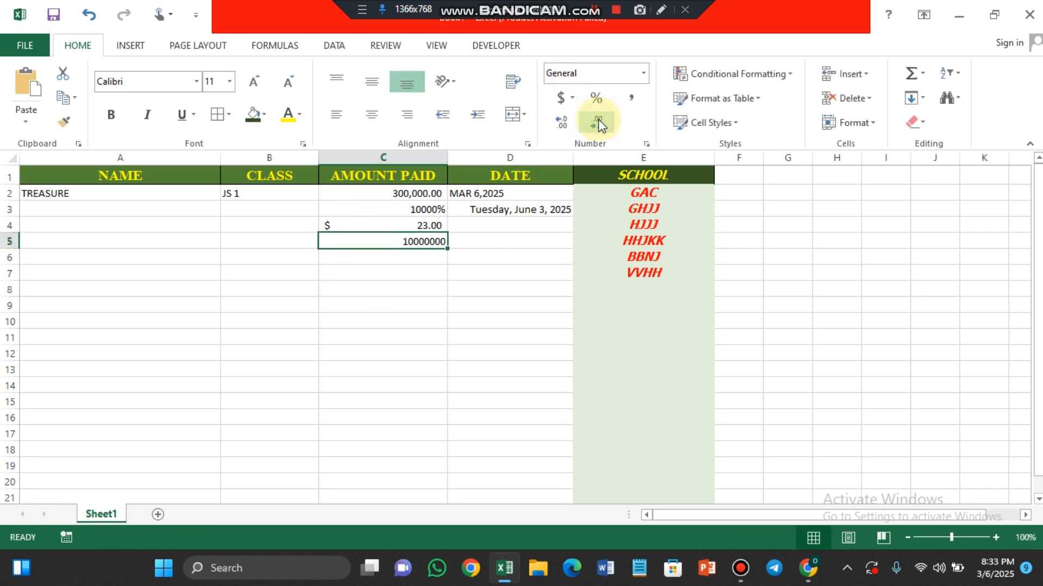
left_click(559, 122)
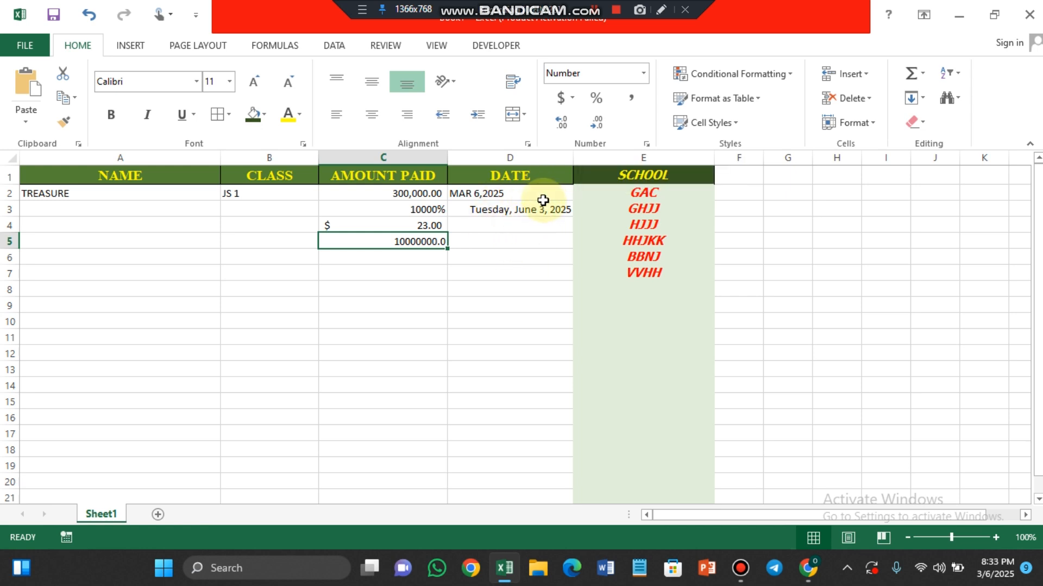
Make the class entry JS 1 in cell B2 bold and center it horizontally
left_click(263, 196)
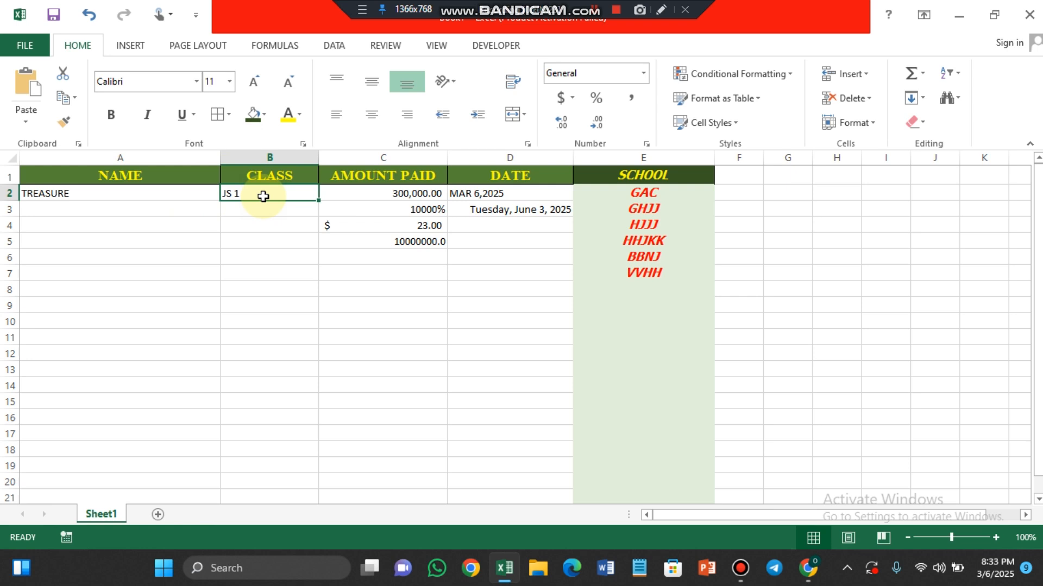
left_click(112, 124)
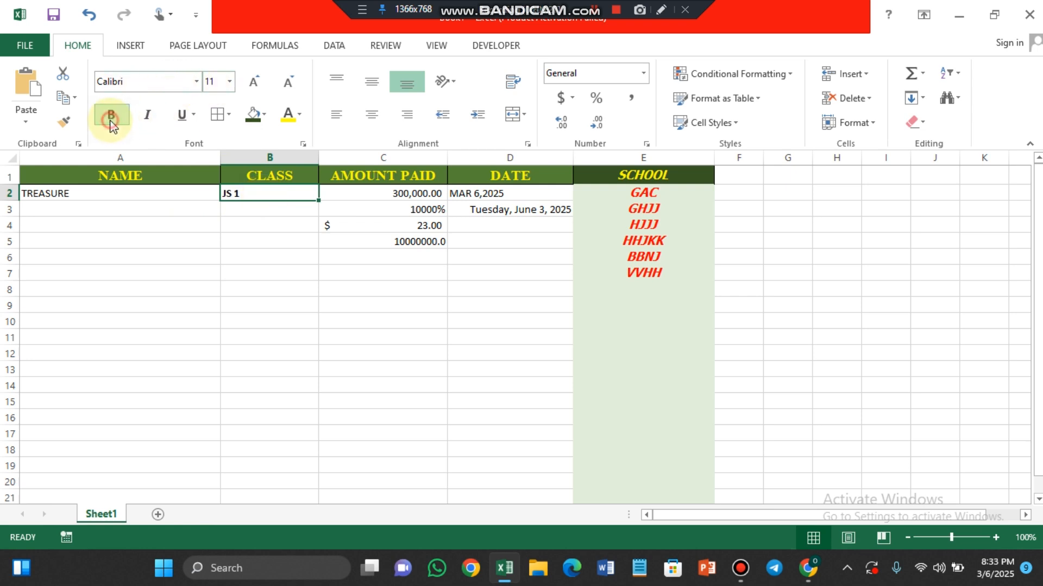
left_click(372, 117)
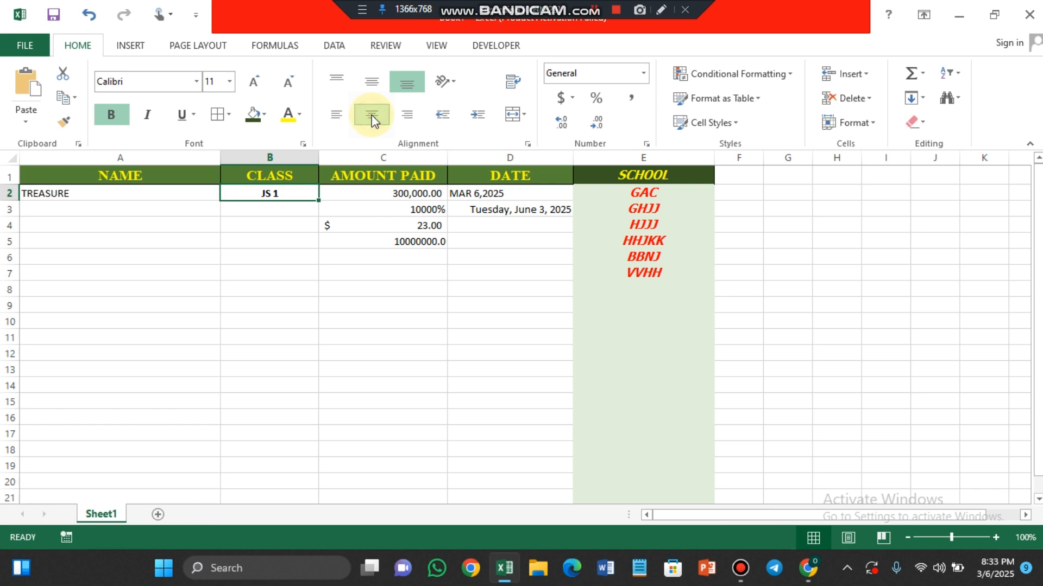
Align the class entry in cell B2 to the middle vertically and to the right horizontally
left_click(372, 82)
left_click(409, 117)
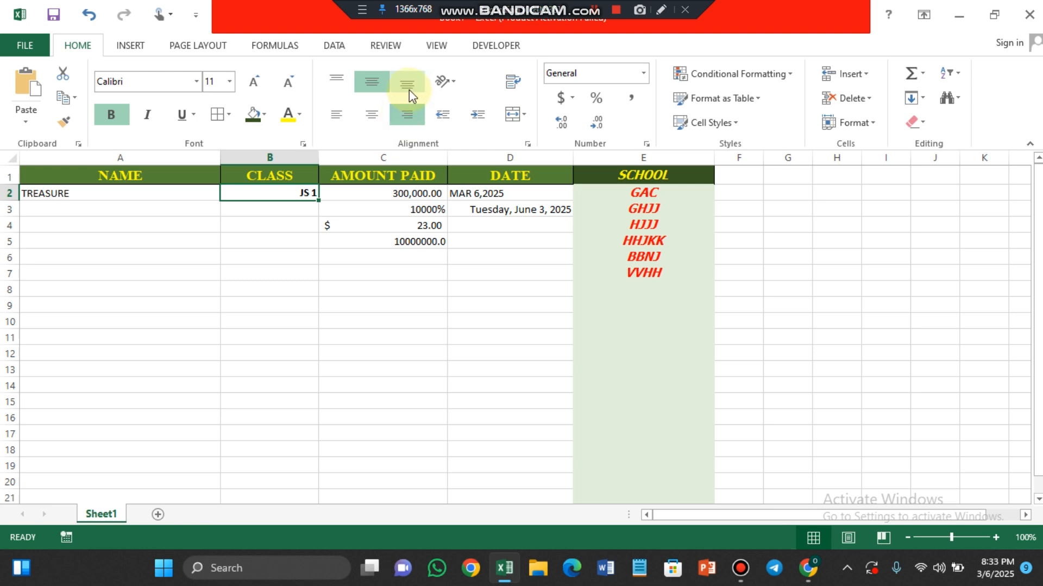
left_click(224, 256)
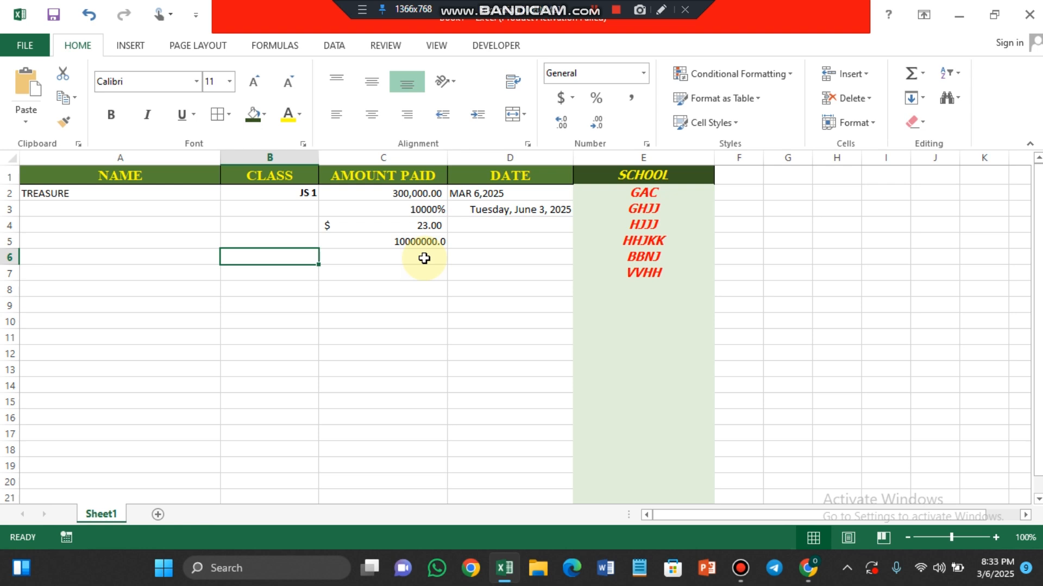
Merge and center the empty cells C6 and D6 below the amounts
left_click(425, 258)
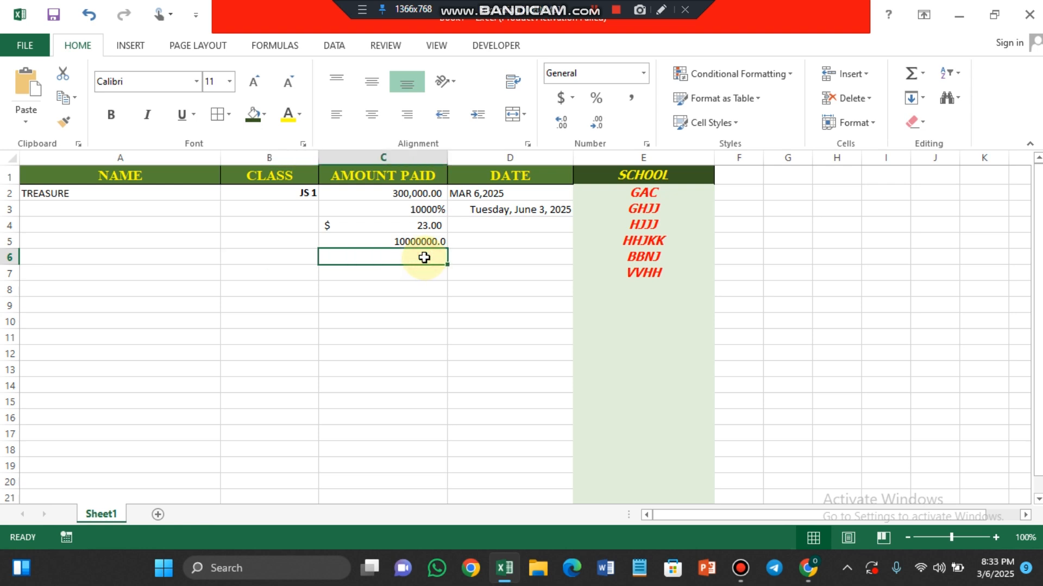
mouse_move(235, 258)
left_mouse_down()
mouse_move(405, 267)
mouse_move(517, 248)
left_mouse_up()
left_click(413, 257)
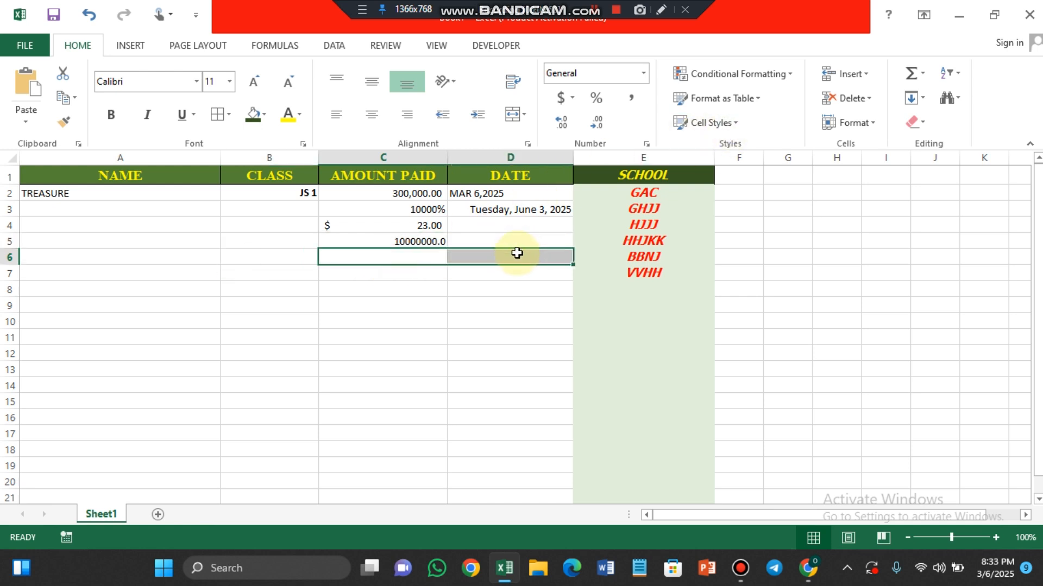
left_click(523, 114)
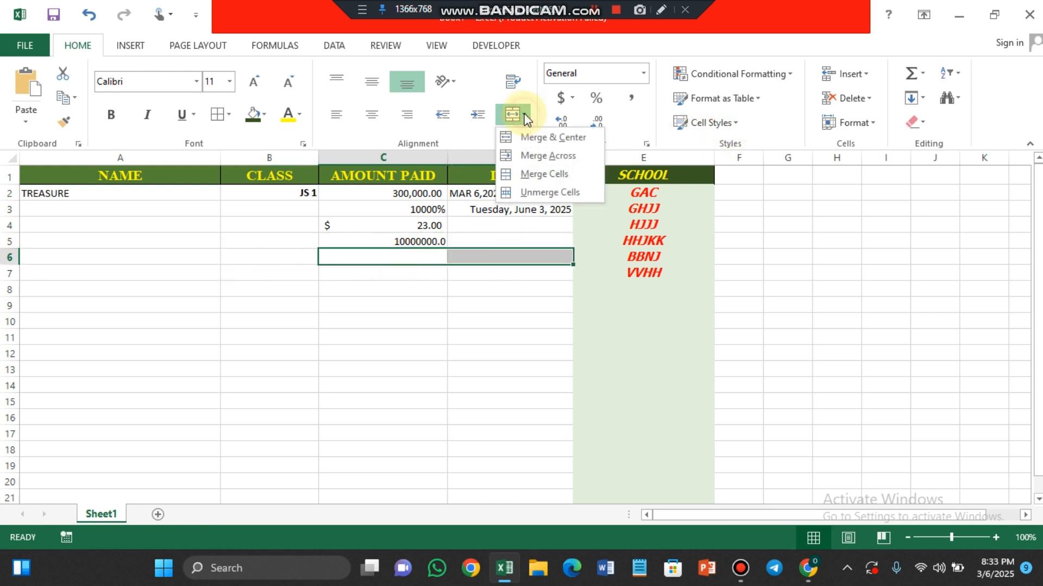
left_click(534, 137)
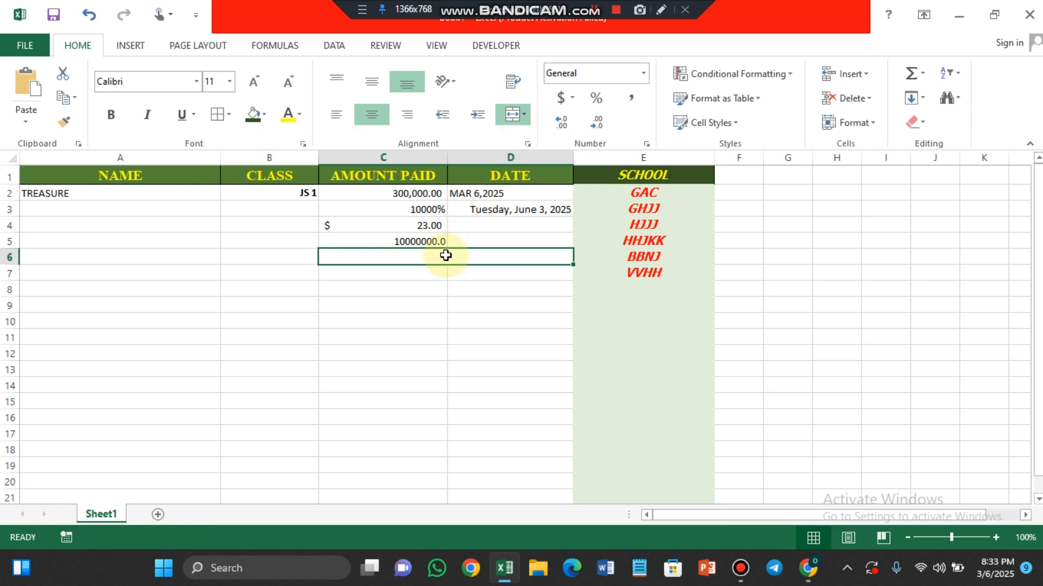